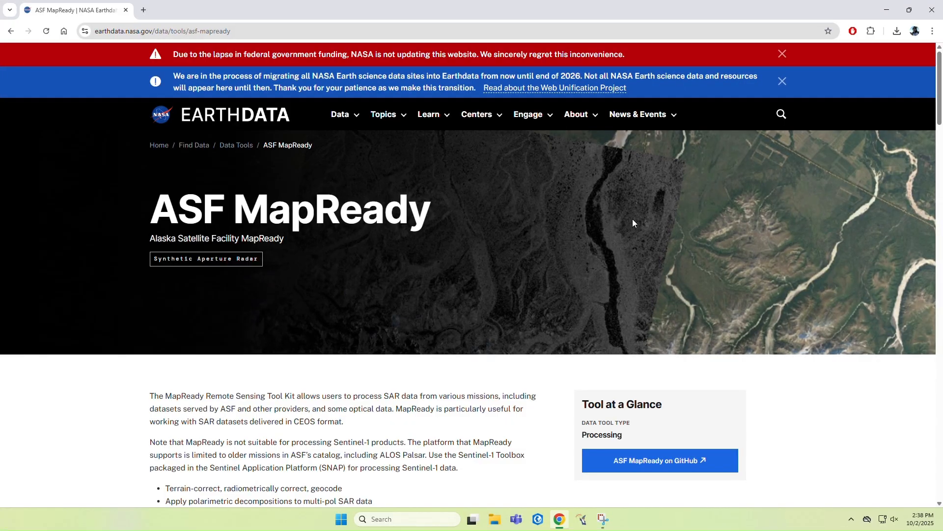
Download the MapReady 3.2.1 beta installer for Windows, accepting the redirect to the external site.
scroll(463, 218, down, 4)
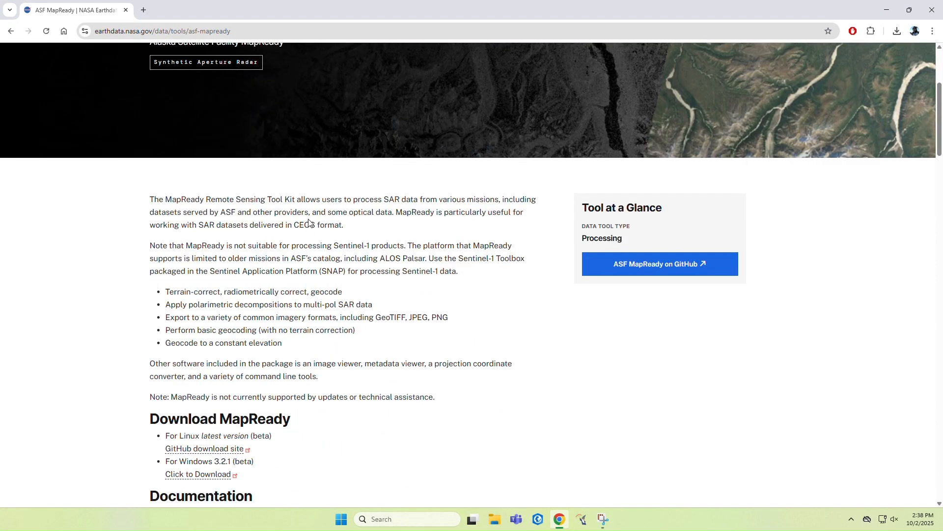
scroll(314, 224, down, 1)
scroll(514, 248, down, 1)
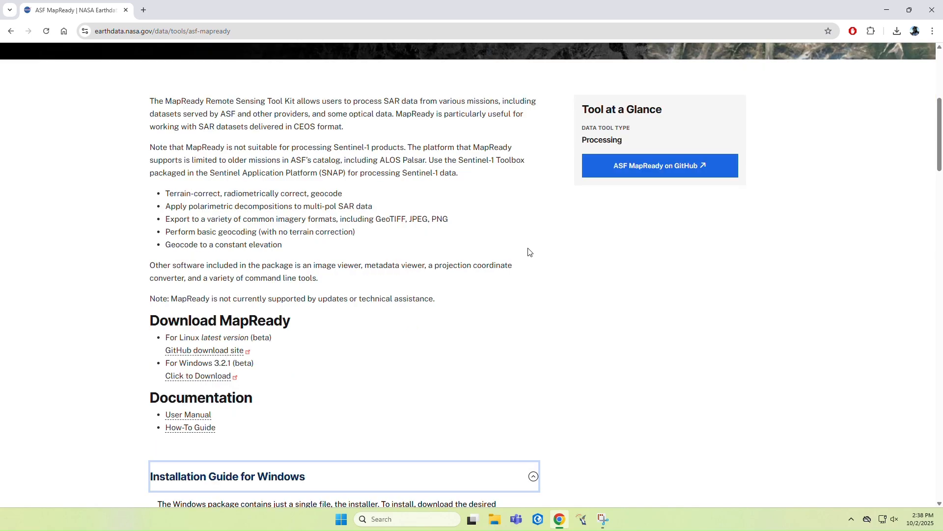
scroll(526, 269, down, 3)
scroll(545, 357, up, 3)
click(204, 378)
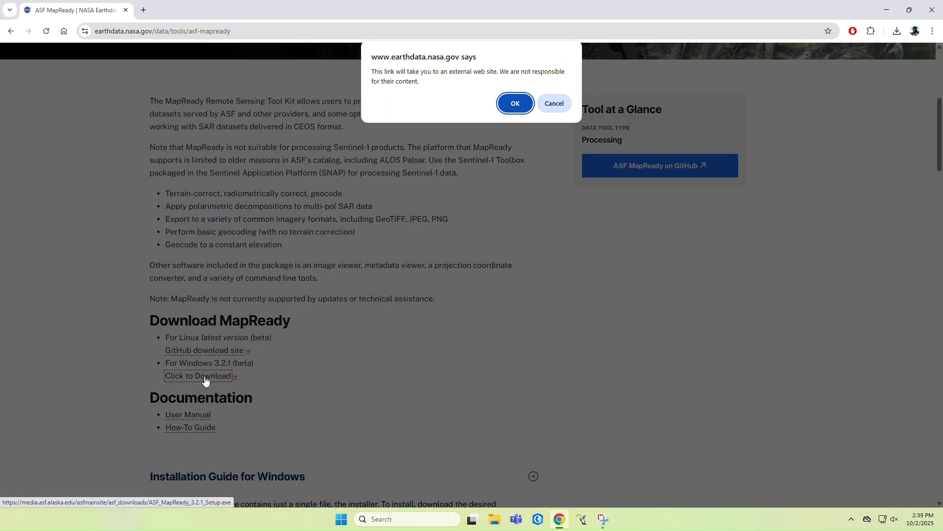
click(513, 102)
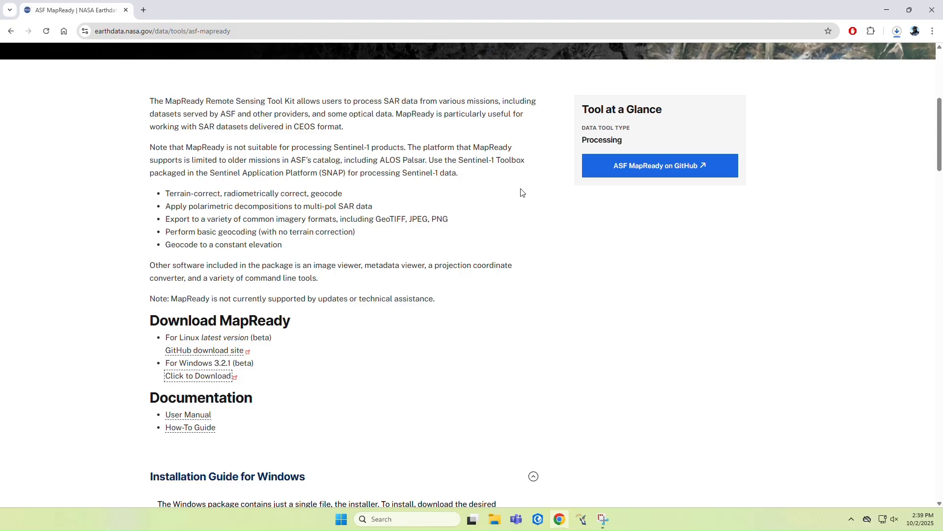
Open the MapReady User Manual and How-To Guide in separate new browser tabs.
right_click(195, 418)
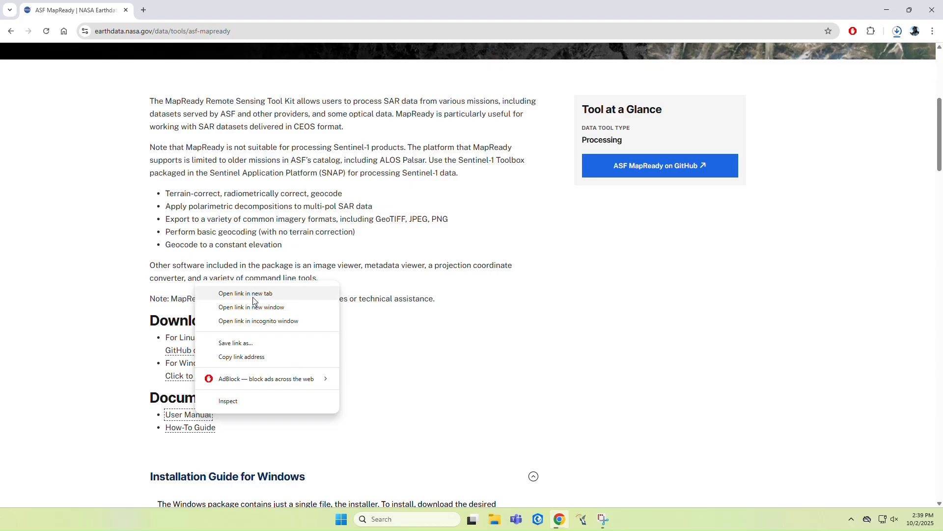
click(231, 294)
right_click(184, 432)
click(227, 313)
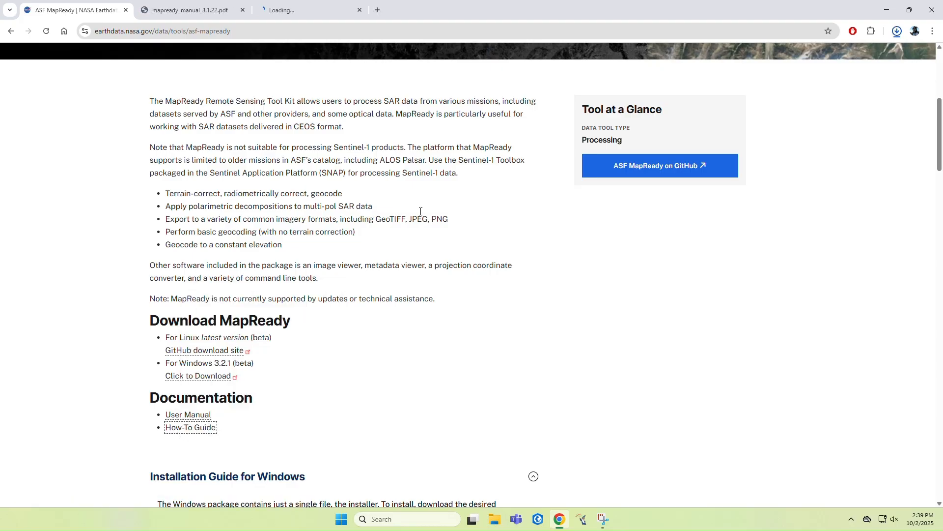
Skim the MapReady user manual and the how-to guide PDFs, closing each after reading.
click(194, 11)
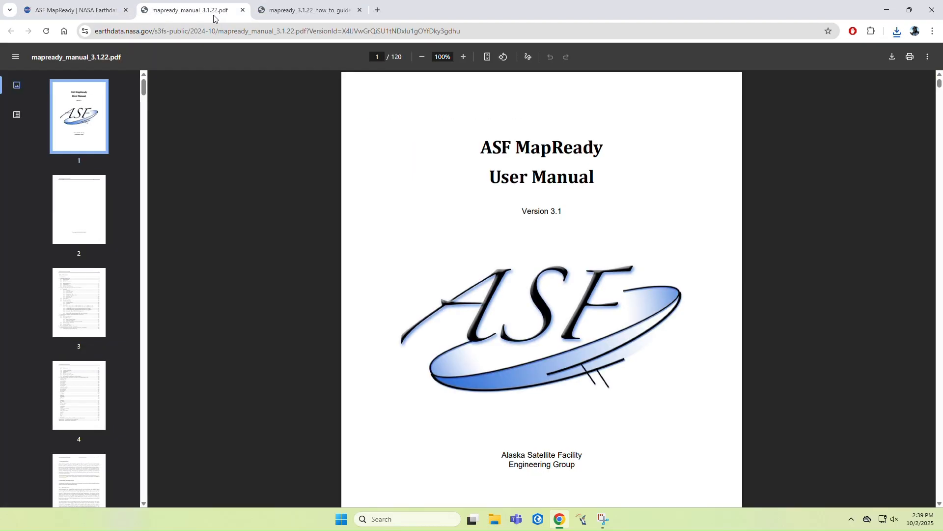
scroll(486, 287, down, 20)
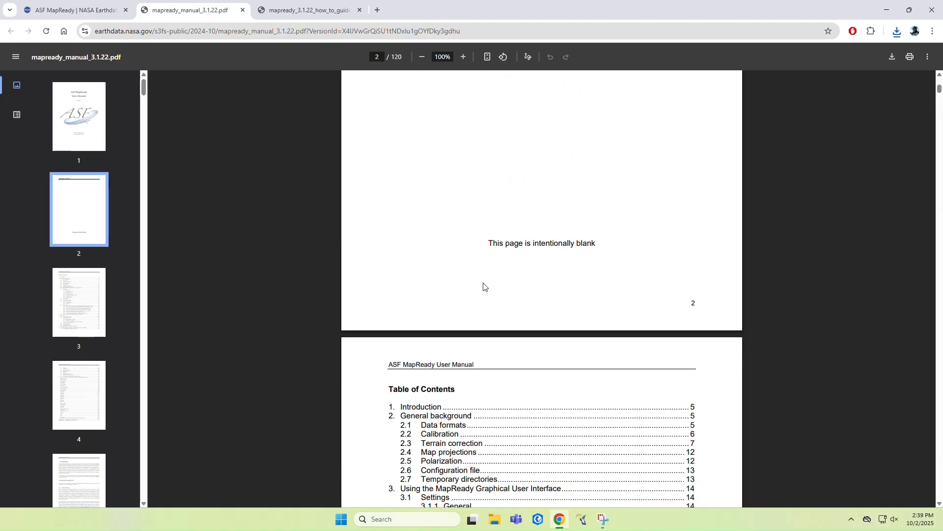
click(243, 10)
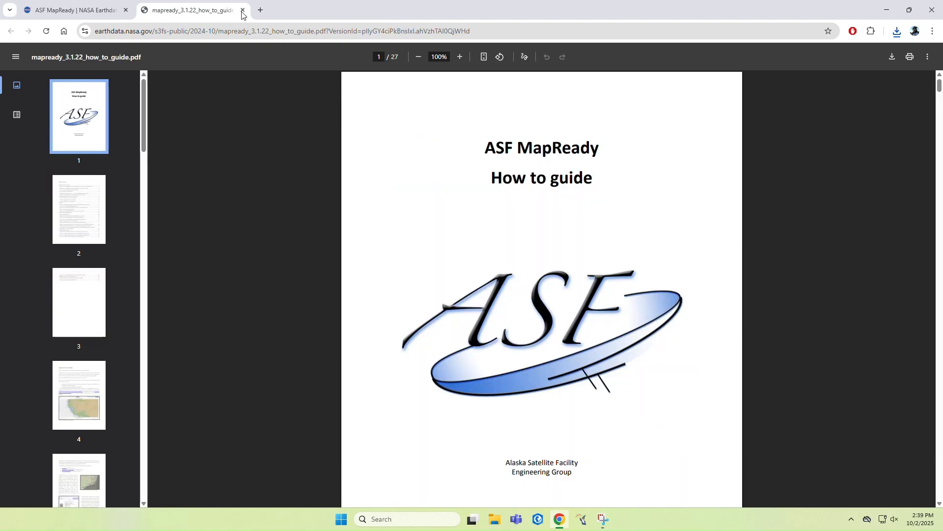
scroll(467, 305, down, 10)
scroll(467, 306, down, 15)
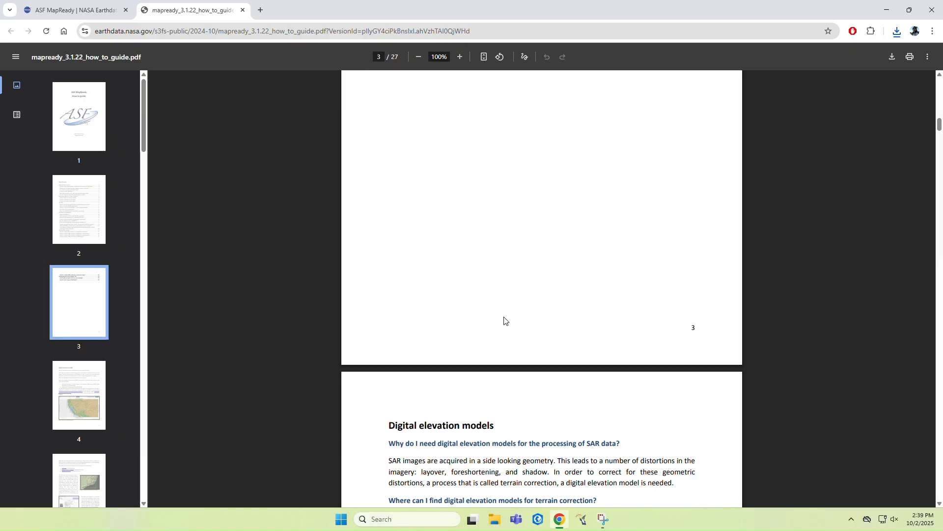
scroll(504, 319, down, 5)
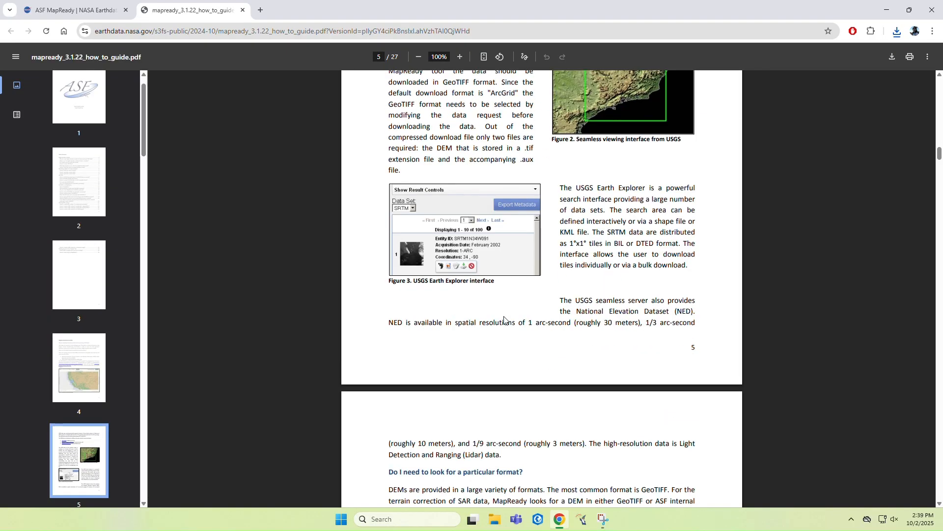
click(242, 10)
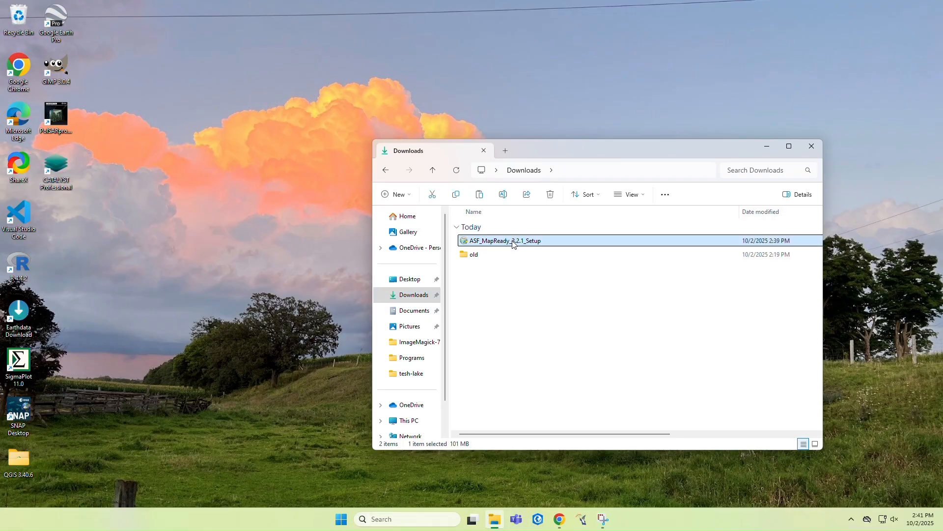
Install the MapReady toolkit from ASF_MapReady_3.2.1_Setup, accepting the license and default components, and minimize the Downloads window.
double_click(512, 241)
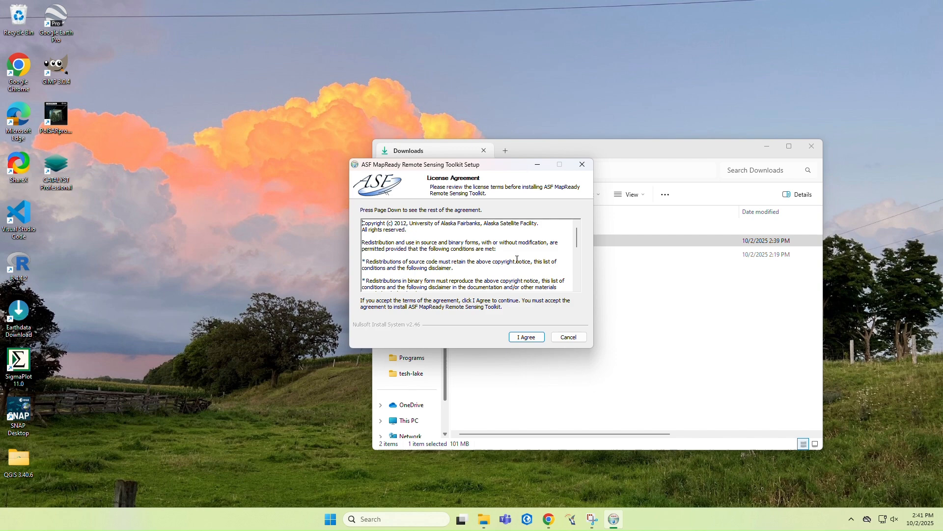
scroll(516, 257, down, 5)
click(527, 338)
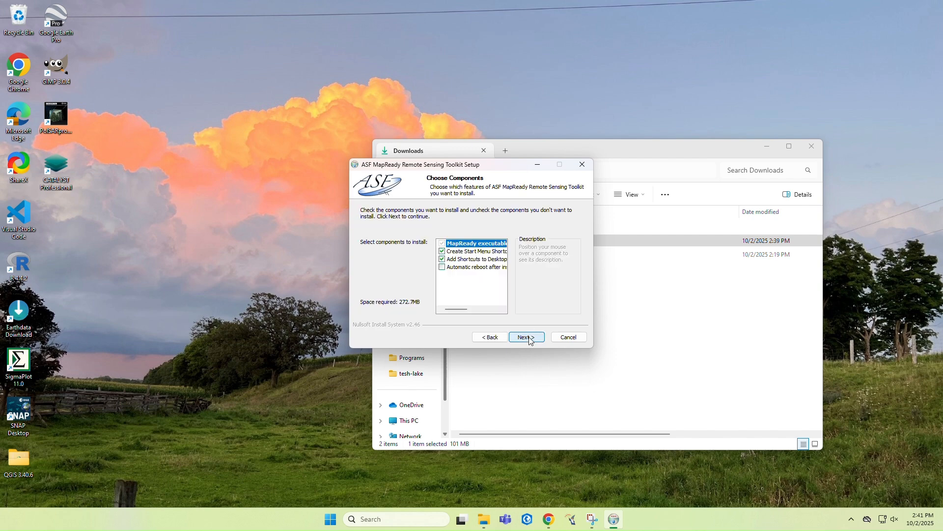
mouse_move(463, 310)
mouse_down()
mouse_move(494, 311)
mouse_move(450, 308)
mouse_up()
click(523, 337)
click(523, 334)
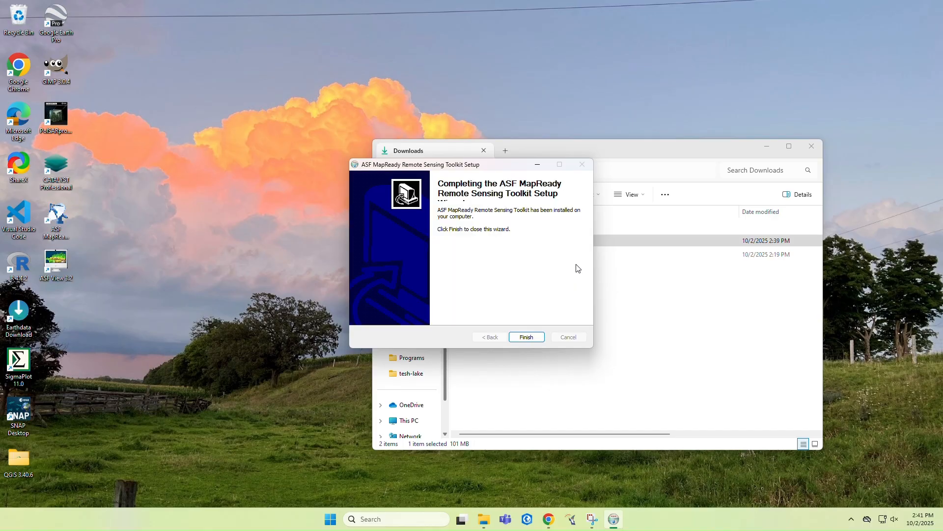
click(528, 337)
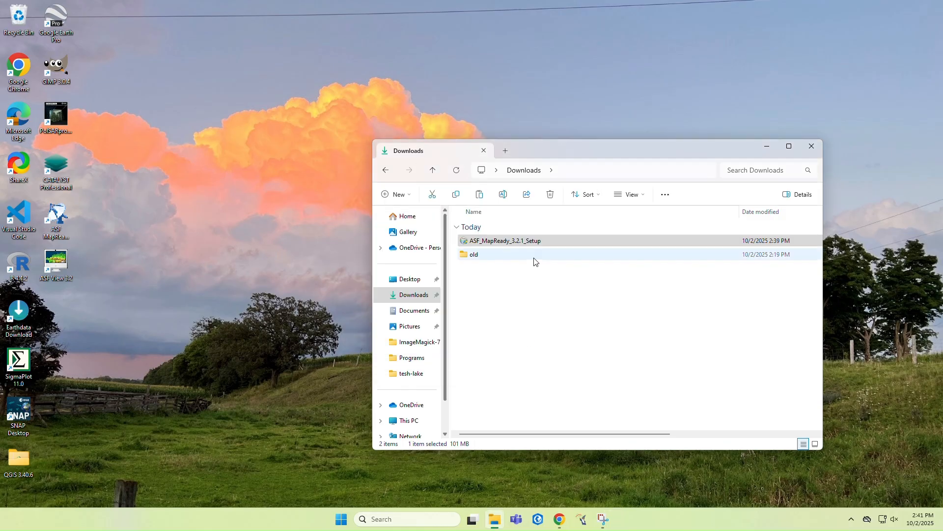
click(766, 146)
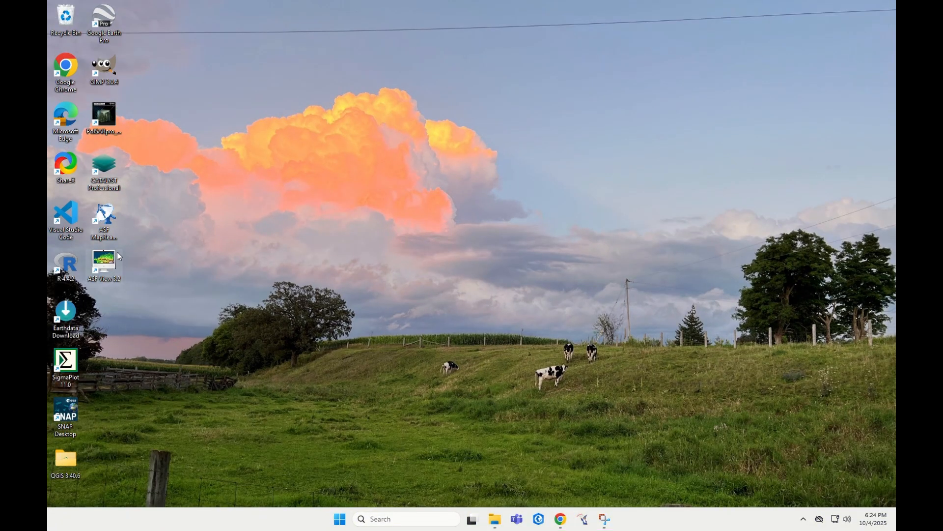
Launch ASF MapReady from the desktop, check its console window, and return to the main window.
double_click(112, 222)
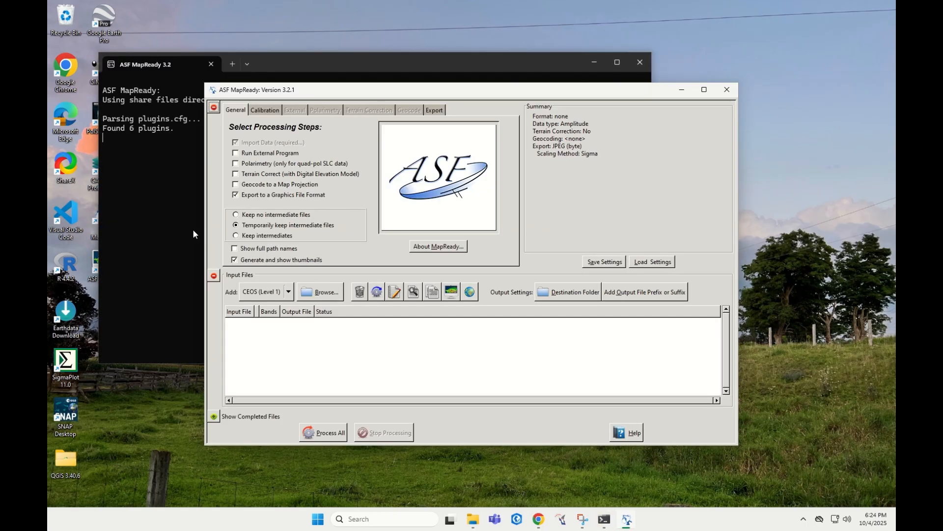
click(174, 63)
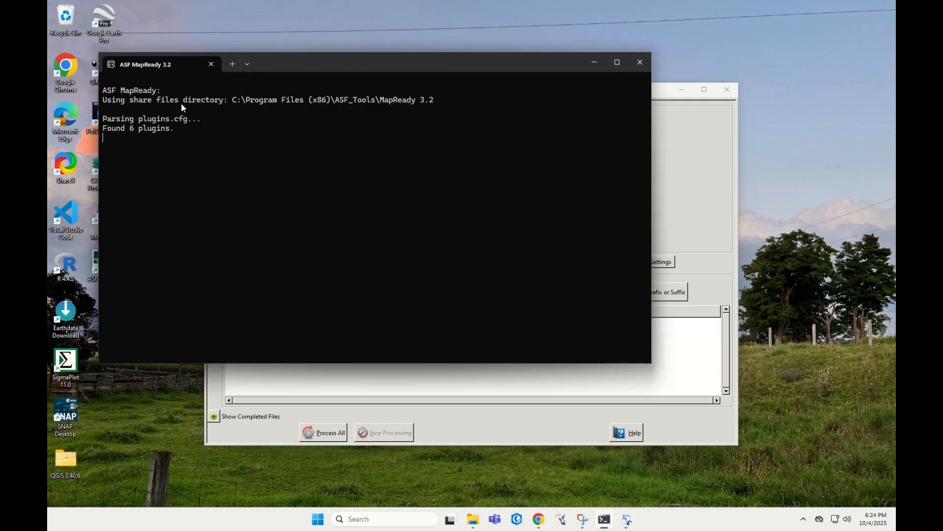
click(661, 93)
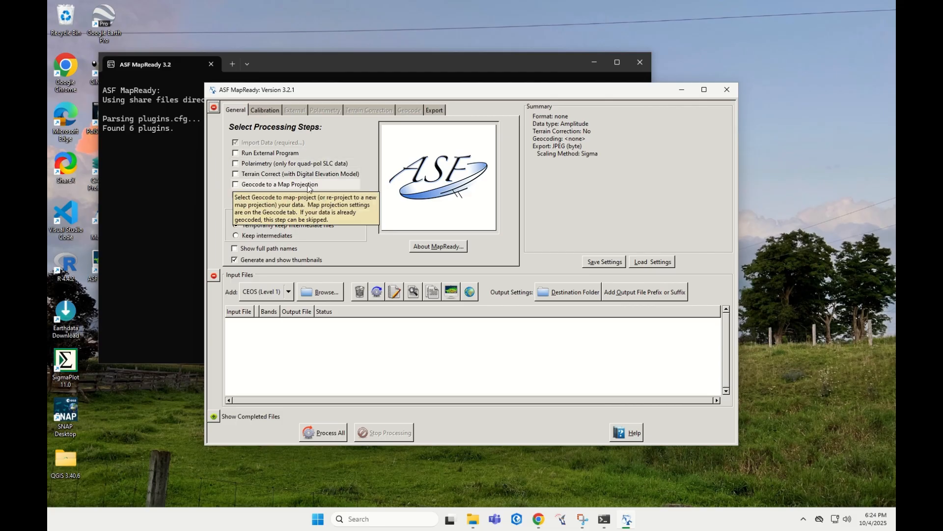
Review the calibration, polarimetry, terrain correction, geocoding and export settings, ending at the general settings.
click(271, 110)
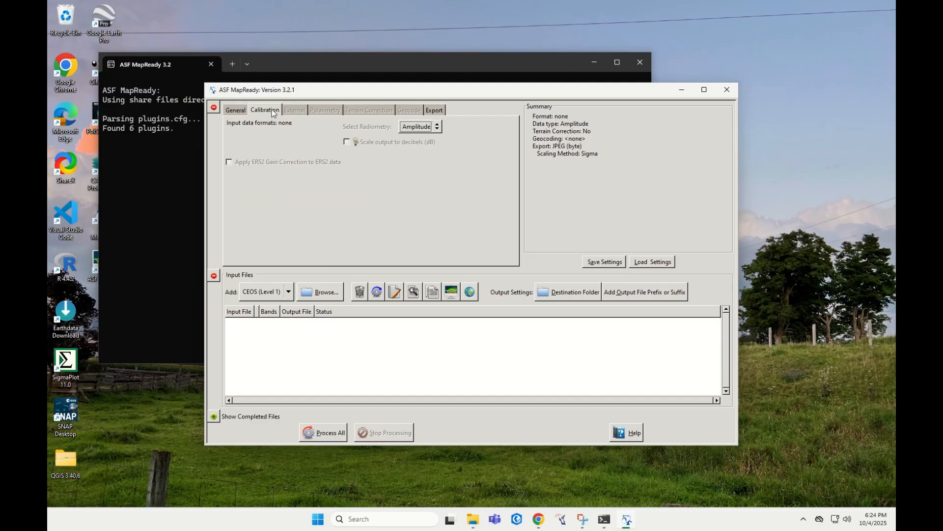
click(328, 110)
click(357, 112)
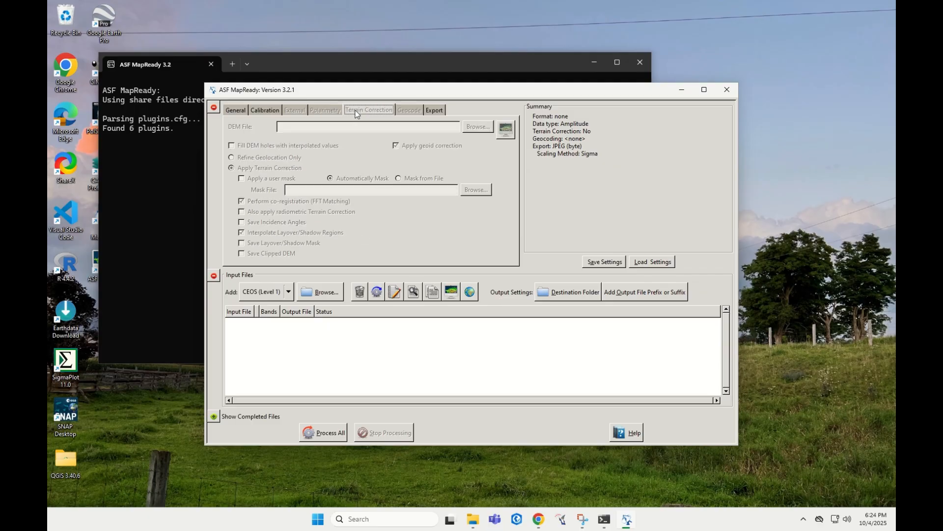
click(404, 109)
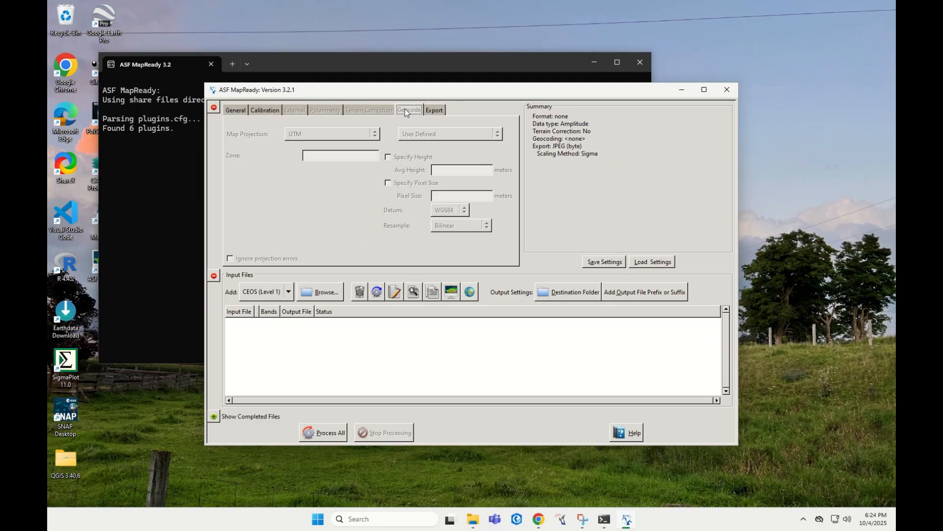
click(437, 111)
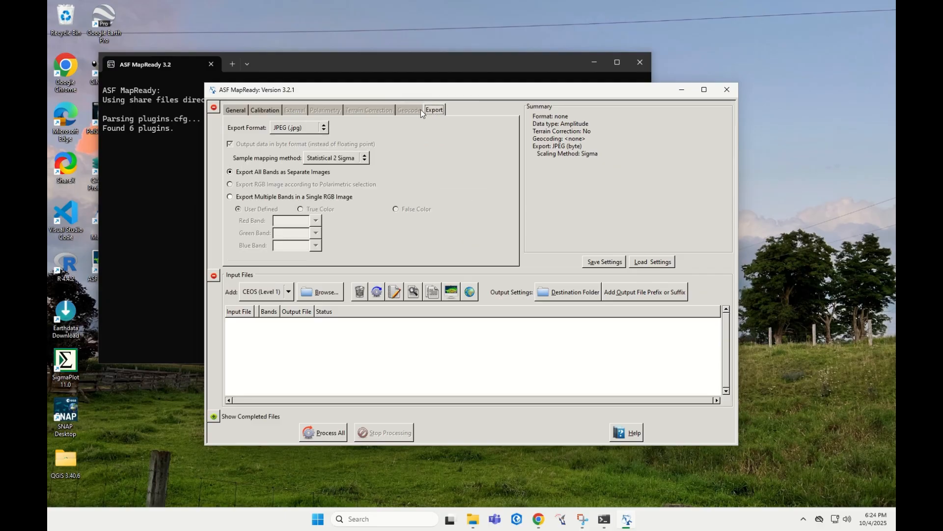
click(243, 111)
Examine the supported input file formats, and try collapsing and expanding the settings, input files and completed files sections.
click(213, 109)
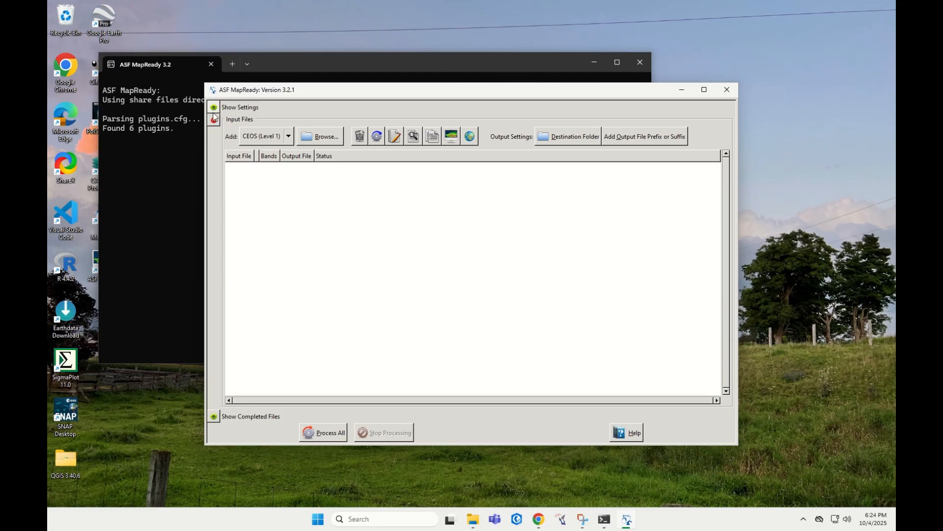
click(288, 138)
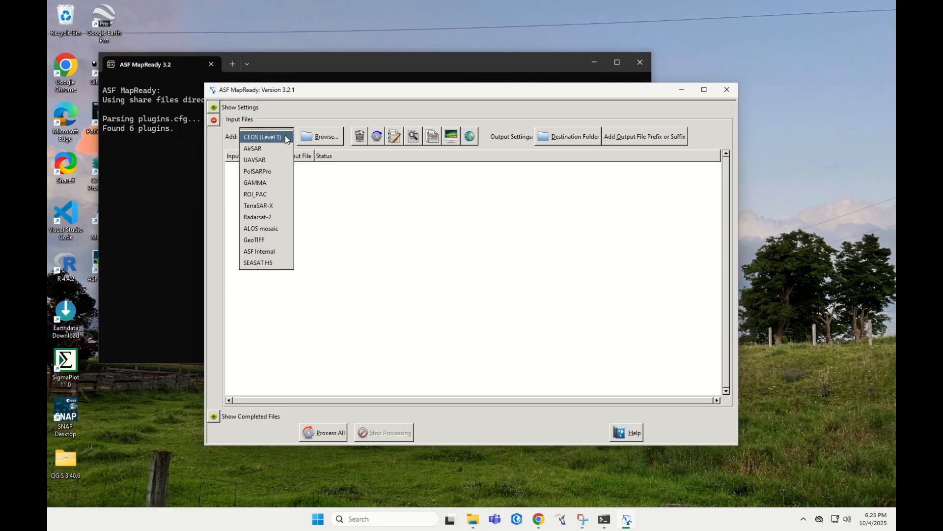
click(287, 138)
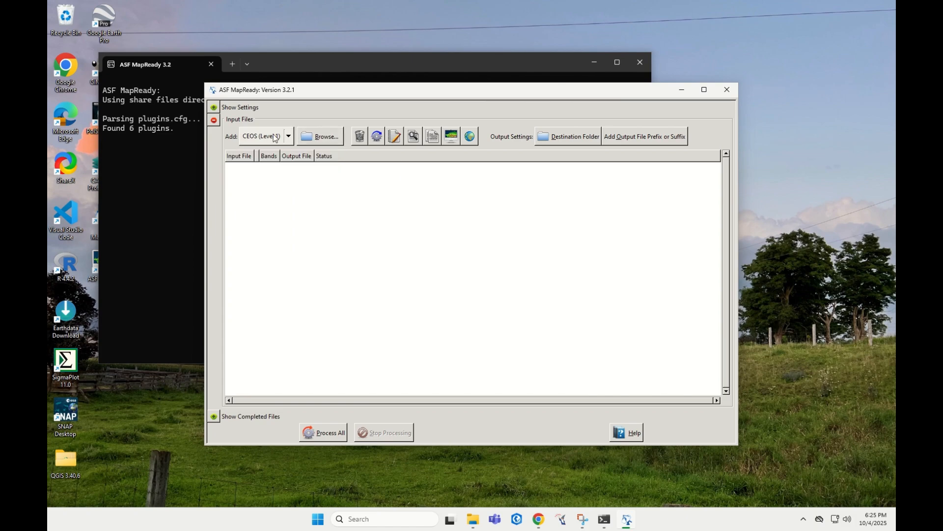
click(214, 121)
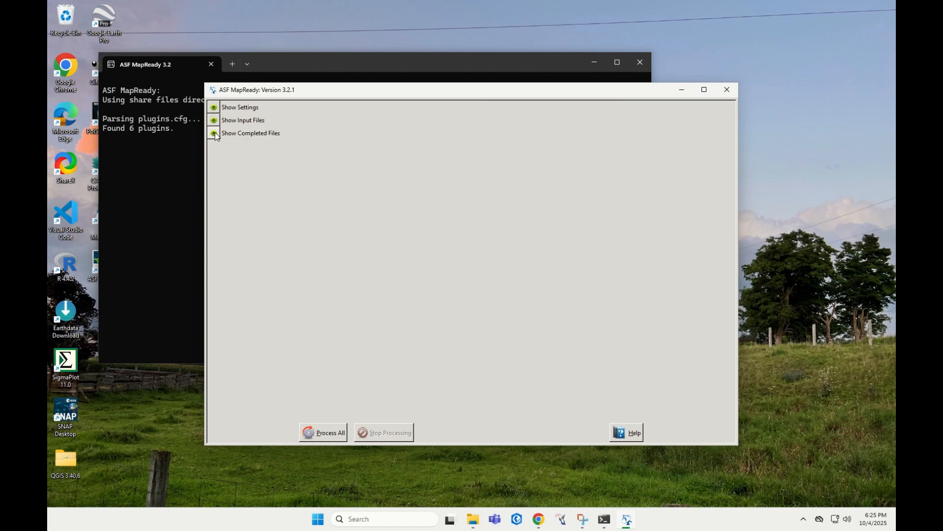
click(215, 134)
click(215, 134)
Show the settings section and enable terrain correction with a digital elevation model and geocoding to a map projection.
click(214, 108)
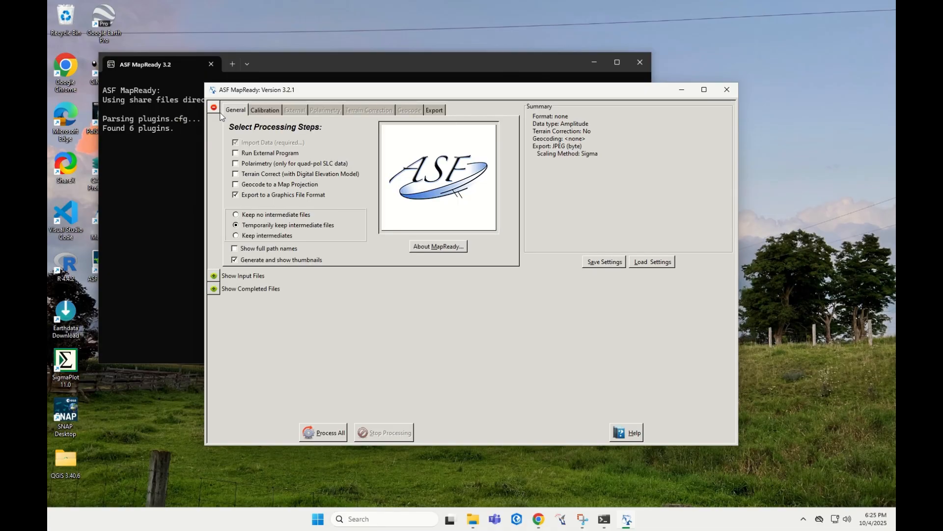
click(236, 175)
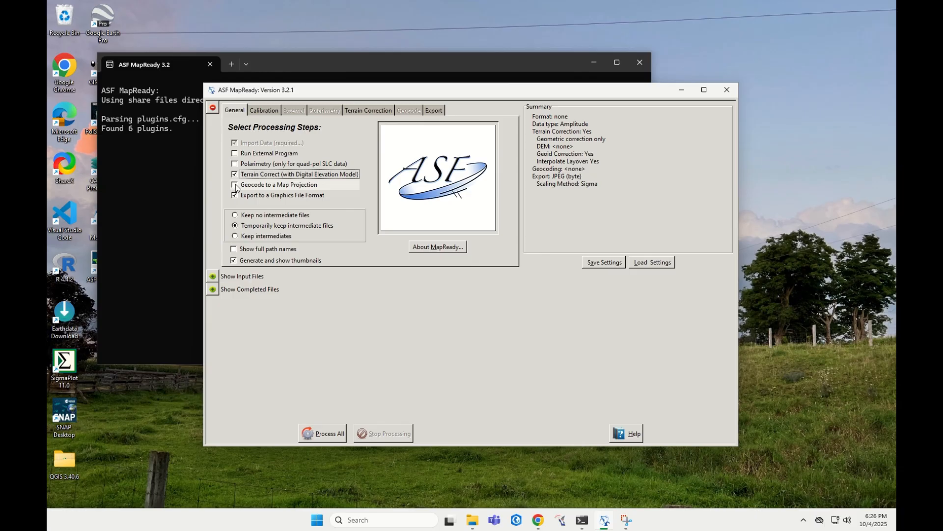
click(237, 186)
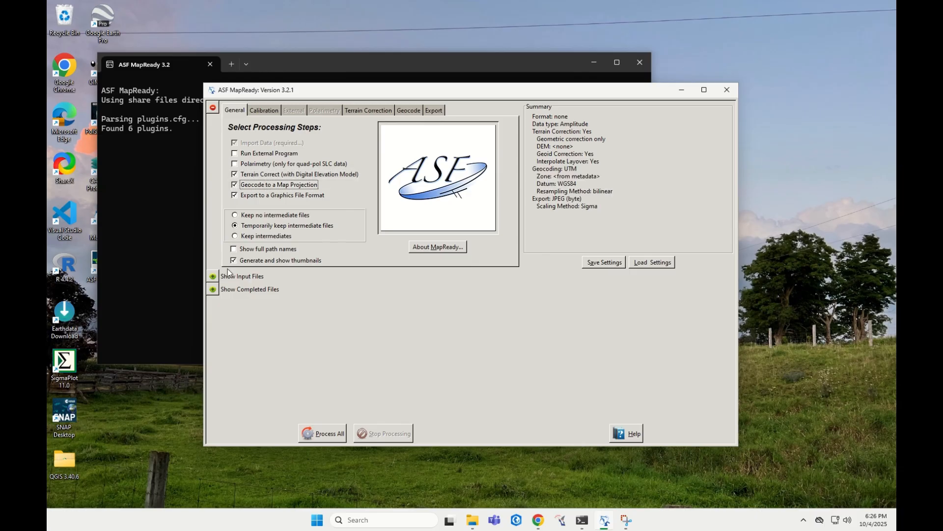
Show the input files section and browse to the ALPSRS277412400-L1.5 data folder within Downloads > mapready, listing all file types.
click(213, 278)
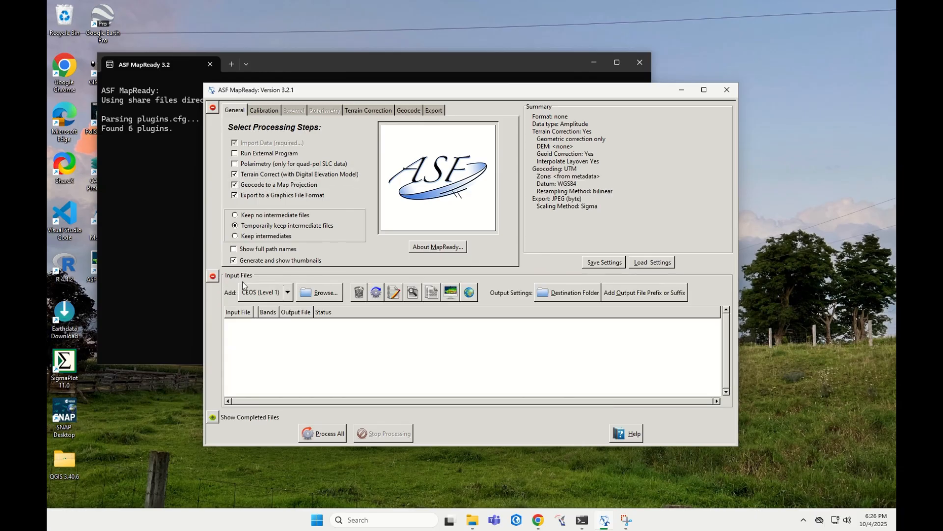
click(305, 292)
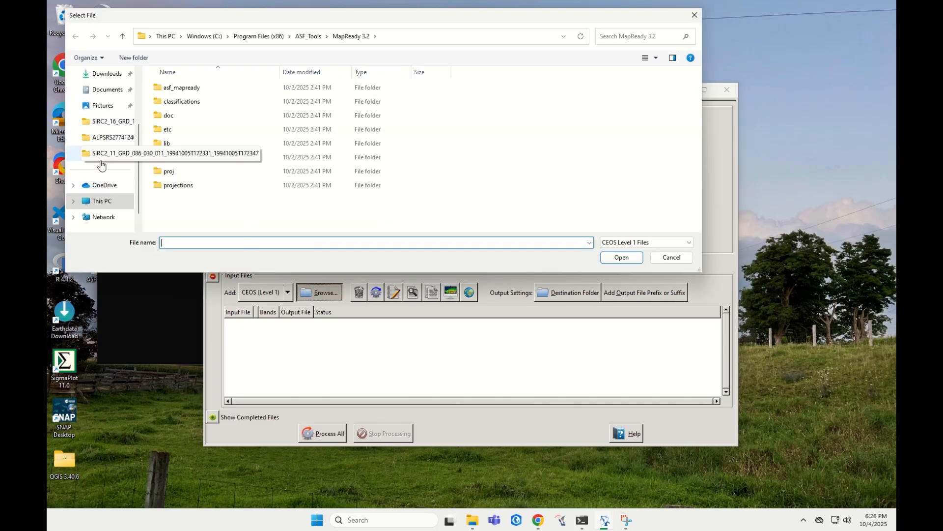
click(106, 89)
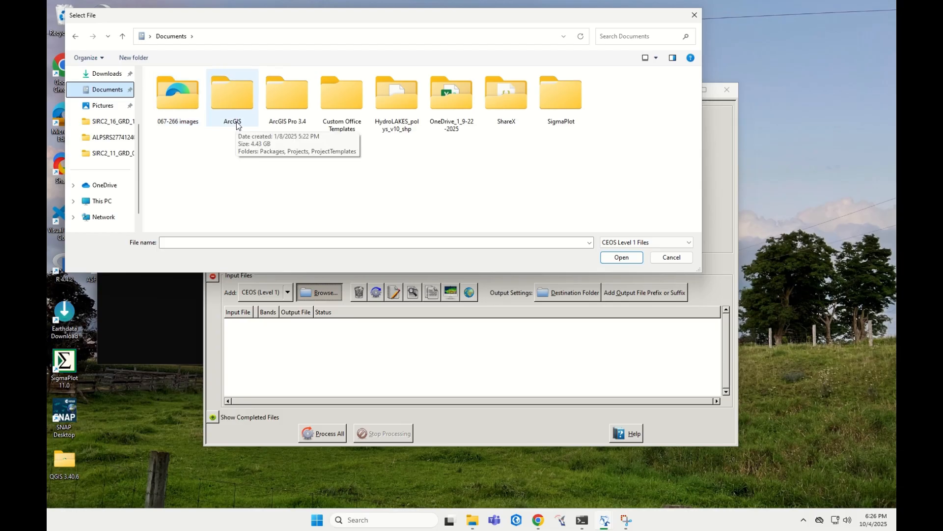
click(101, 74)
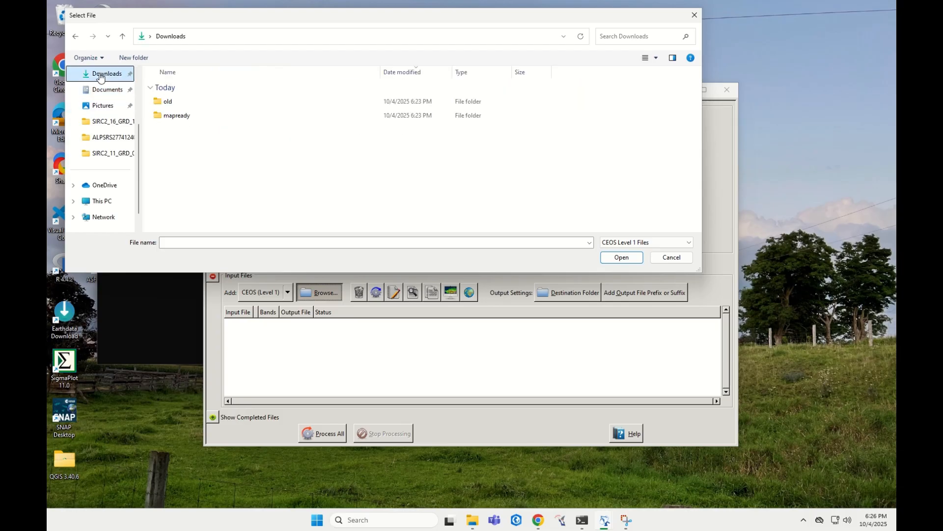
double_click(191, 114)
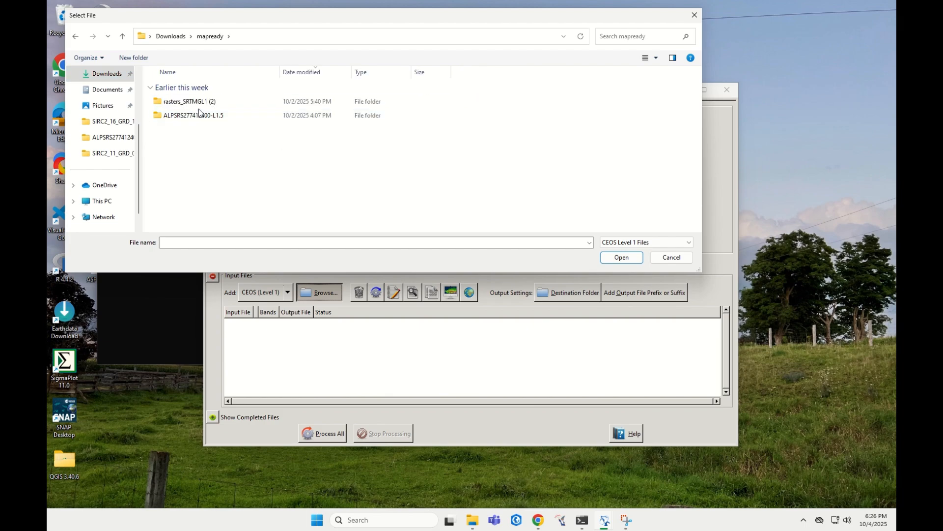
click(686, 242)
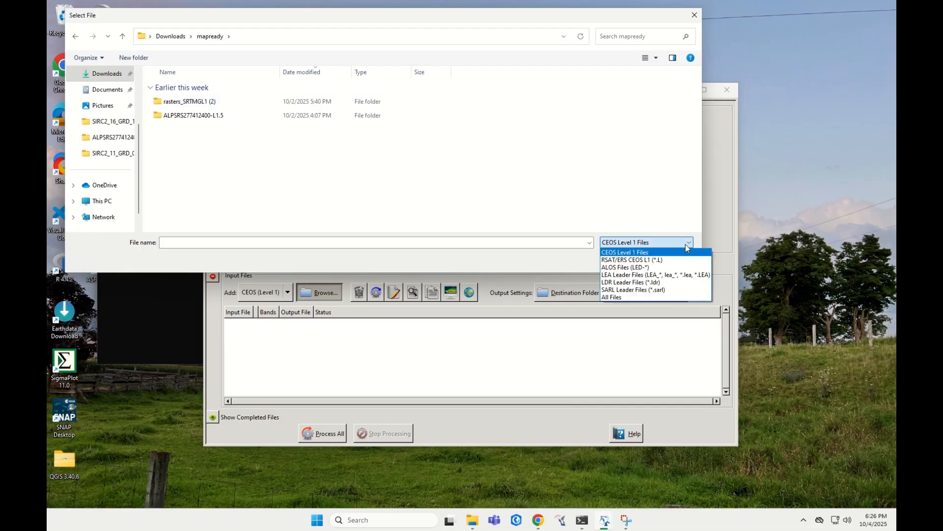
click(672, 297)
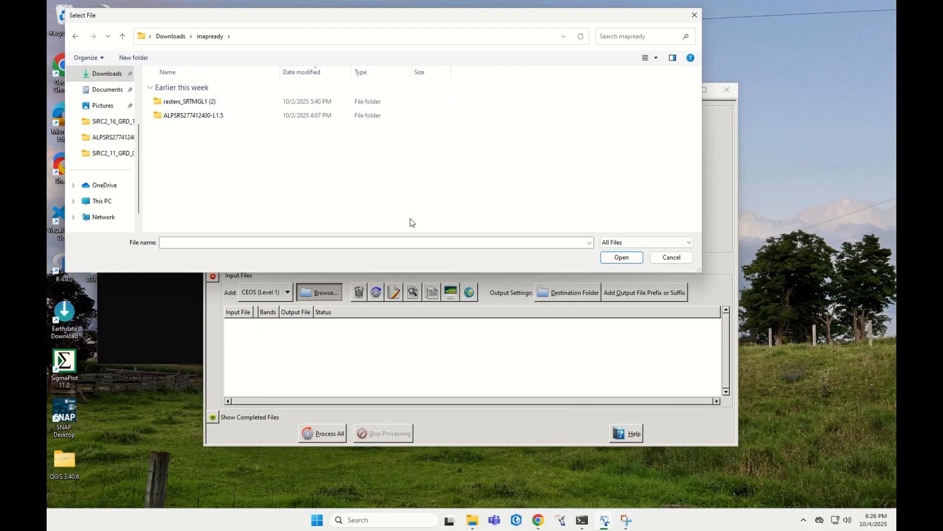
double_click(198, 116)
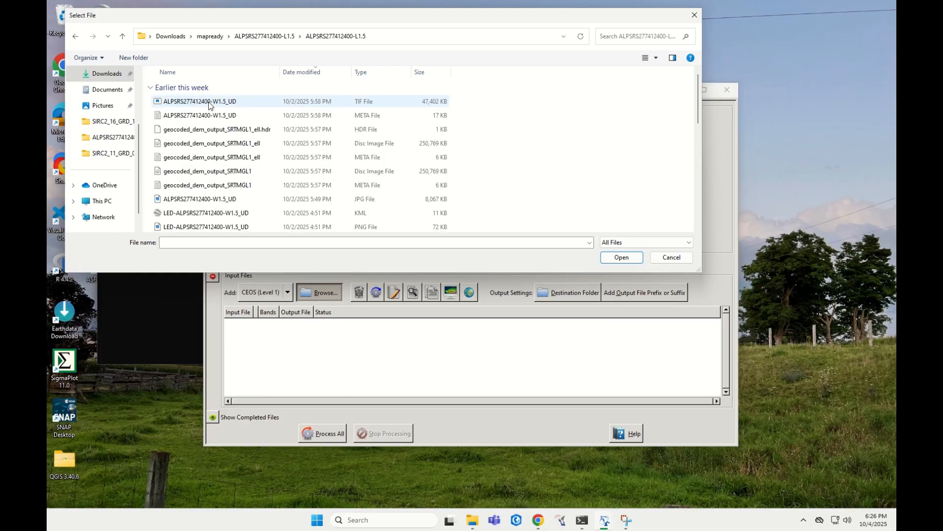
Sort the folder by file type and add the IMG-HH, LED, TRL and VOL files of ALPSRS277412400-W1.5_UD as input.
click(392, 72)
scroll(376, 122, down, 1)
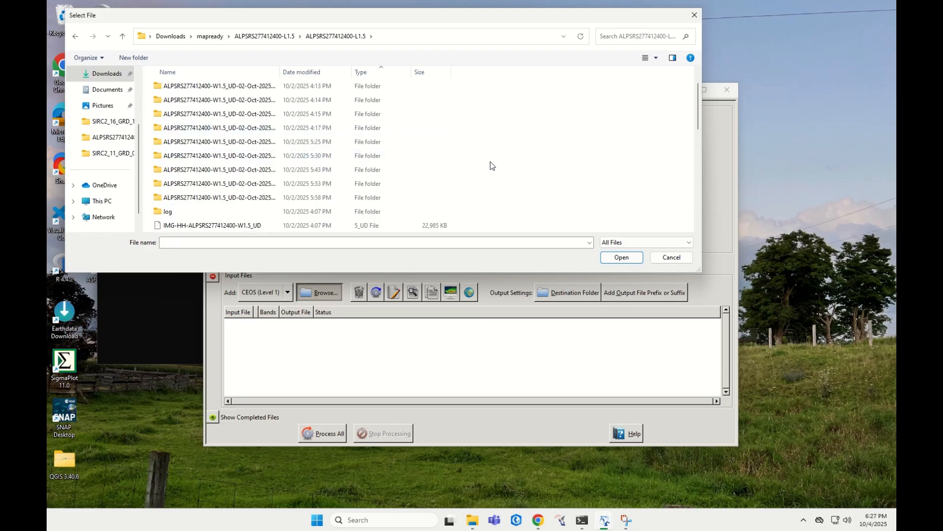
scroll(698, 117, down, 3)
click(290, 120)
shift+click(297, 165)
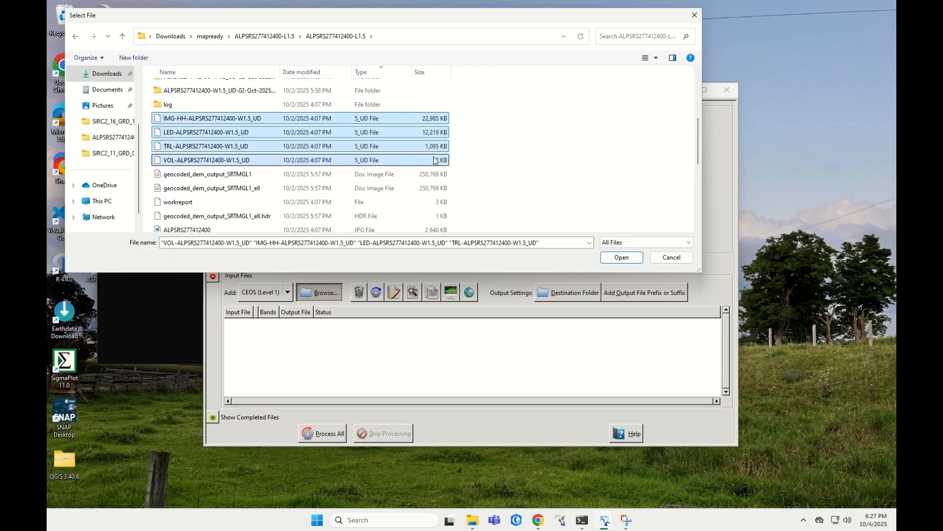
click(631, 261)
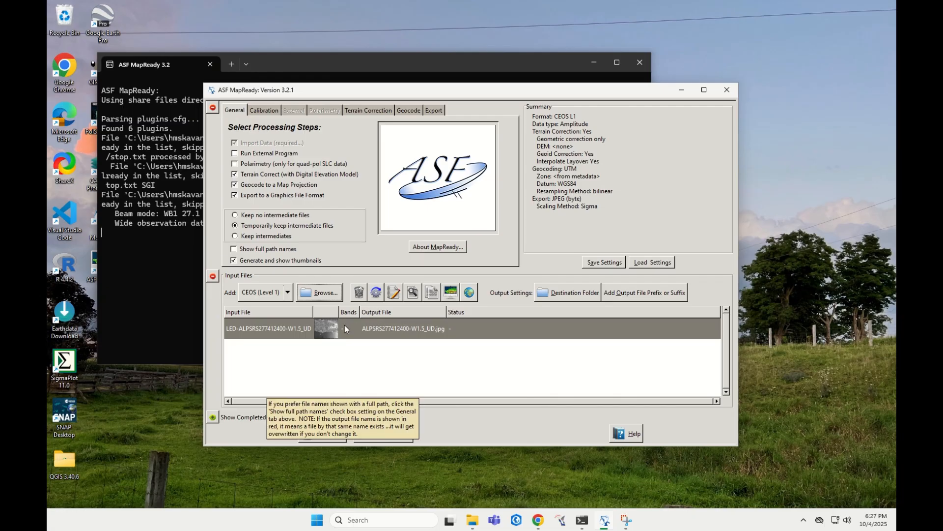
View the input image in ASF View, examine its eastern part and the statistics, display, go-to and help information, and close the viewer.
mouse_move(324, 334)
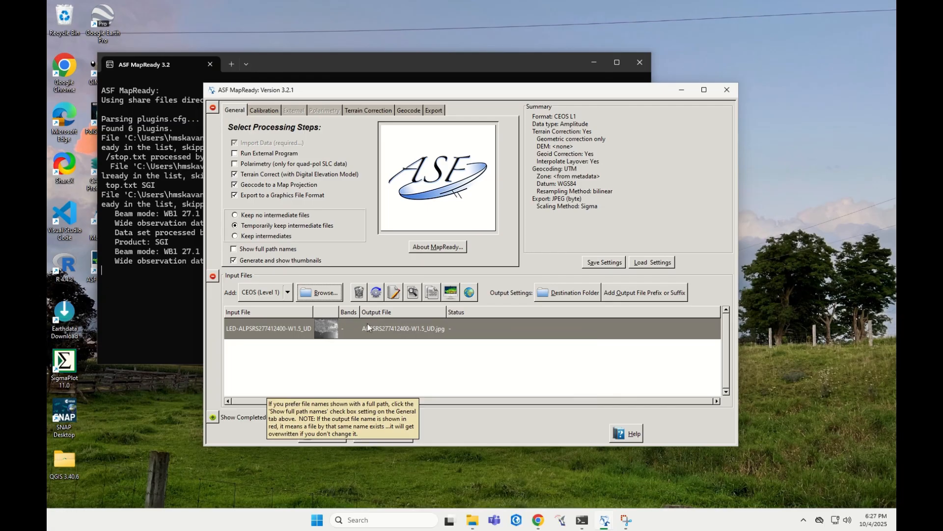
click(456, 294)
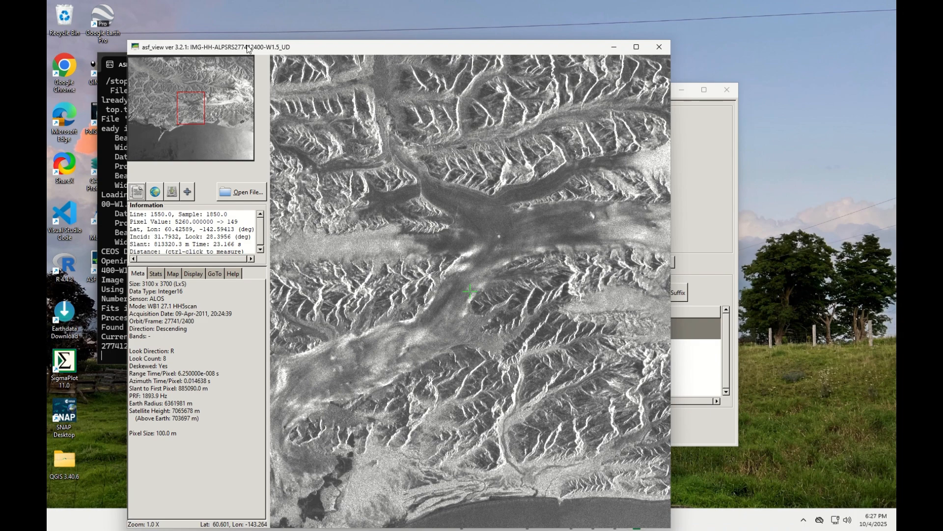
drag(249, 46, 321, 45)
drag(231, 125, 292, 106)
click(227, 272)
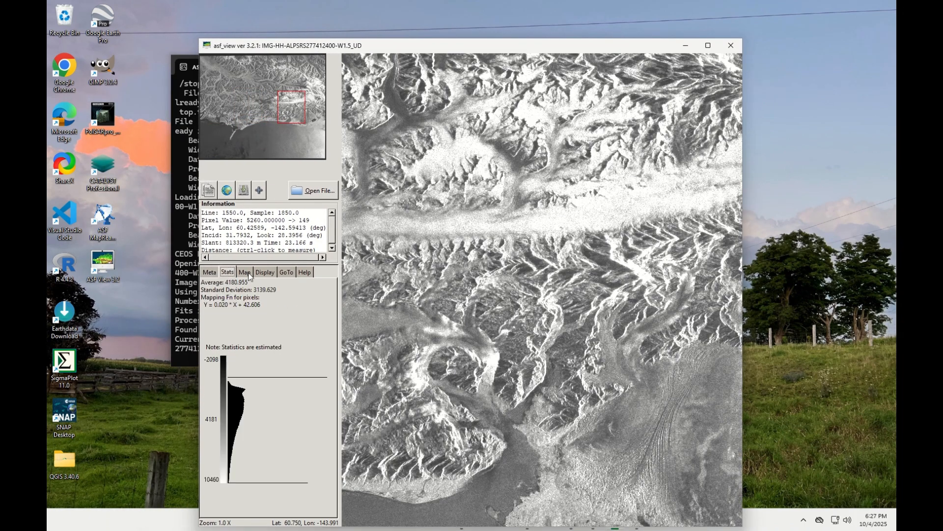
click(265, 272)
click(286, 272)
click(304, 273)
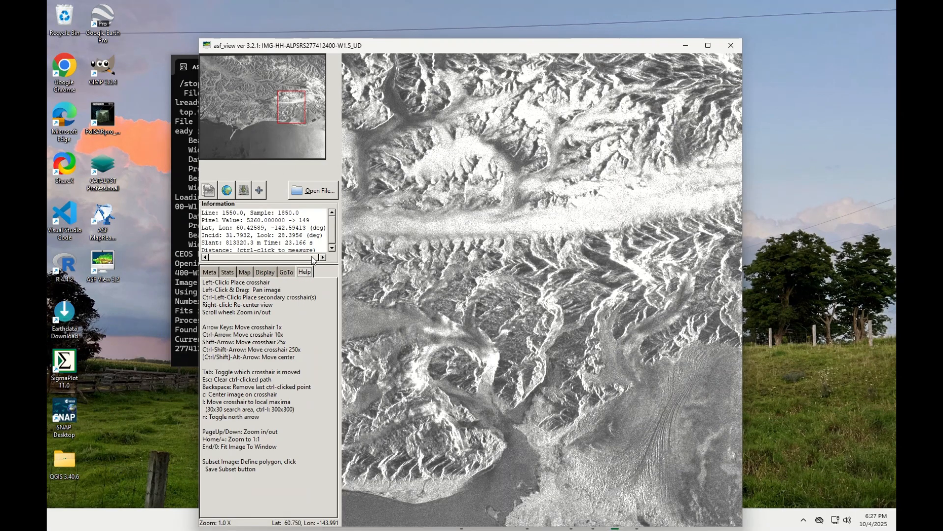
click(731, 45)
click(477, 430)
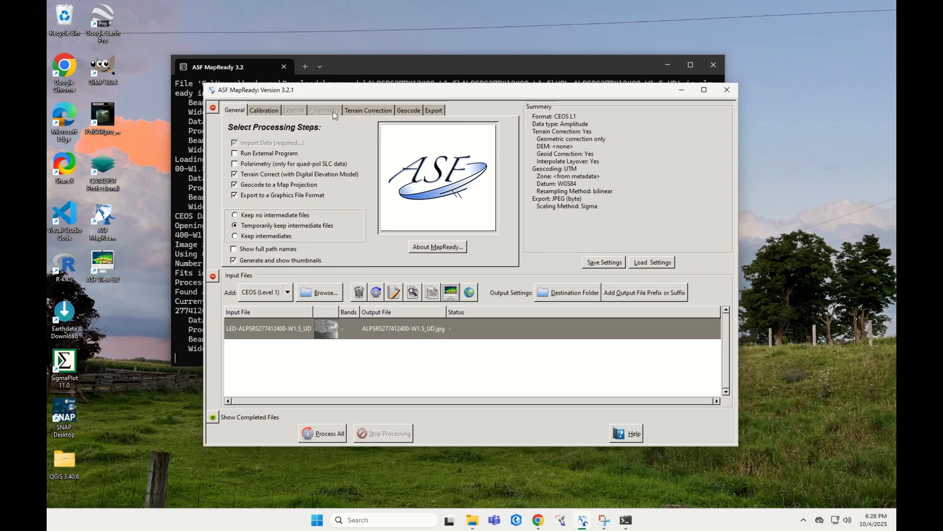
Load output_SRTMGL1 from the rasters_SRTMGL1 (2) folder in Downloads > mapready as the terrain correction DEM.
click(361, 109)
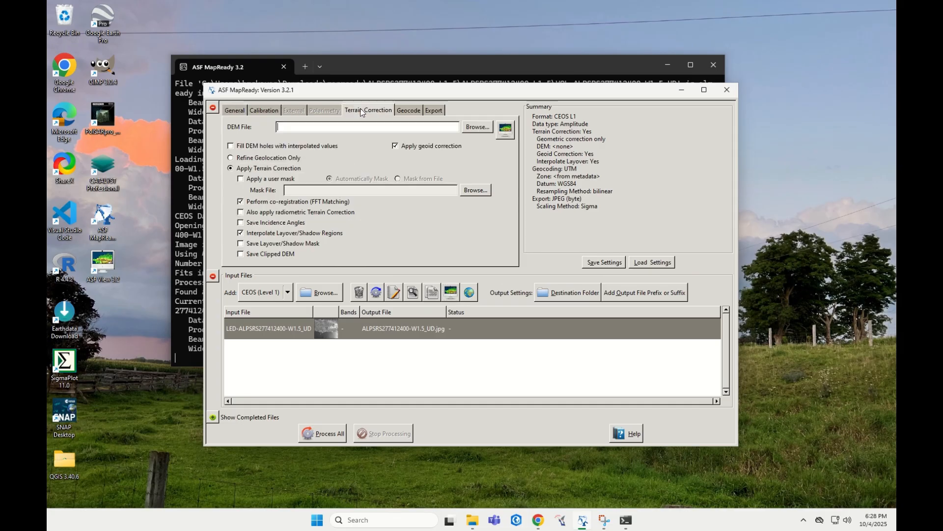
click(477, 127)
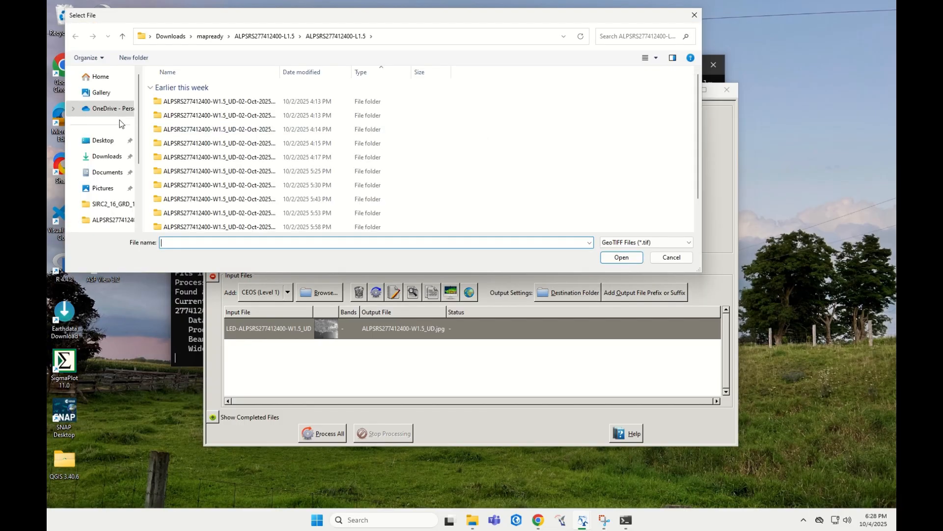
click(107, 156)
double_click(203, 114)
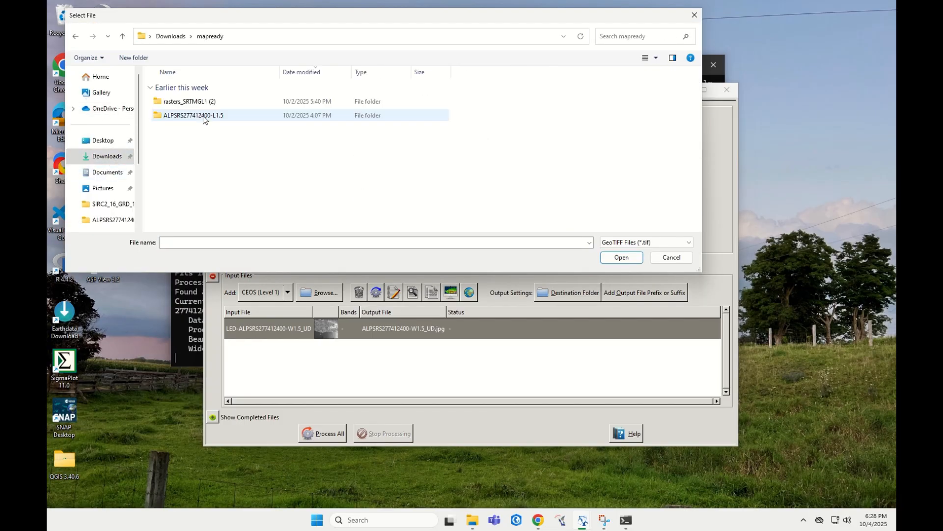
double_click(199, 102)
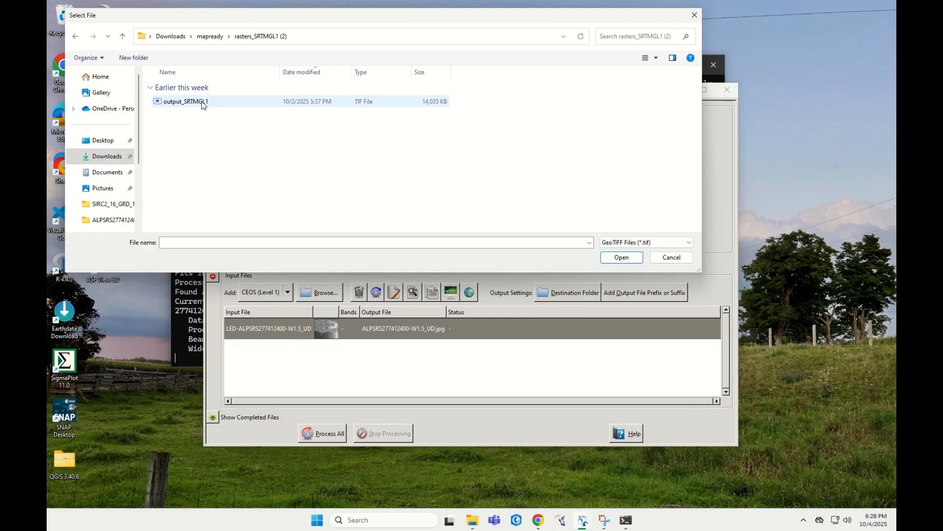
click(201, 101)
click(621, 257)
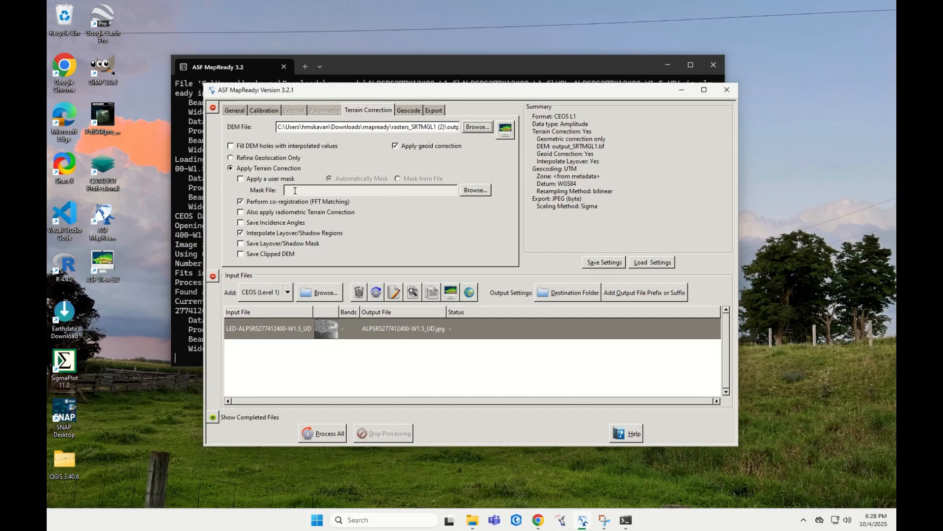
Enable radiometric terrain correction, and disable co-registration (FFT Matching) and interpolation of layover/shadow regions.
click(241, 212)
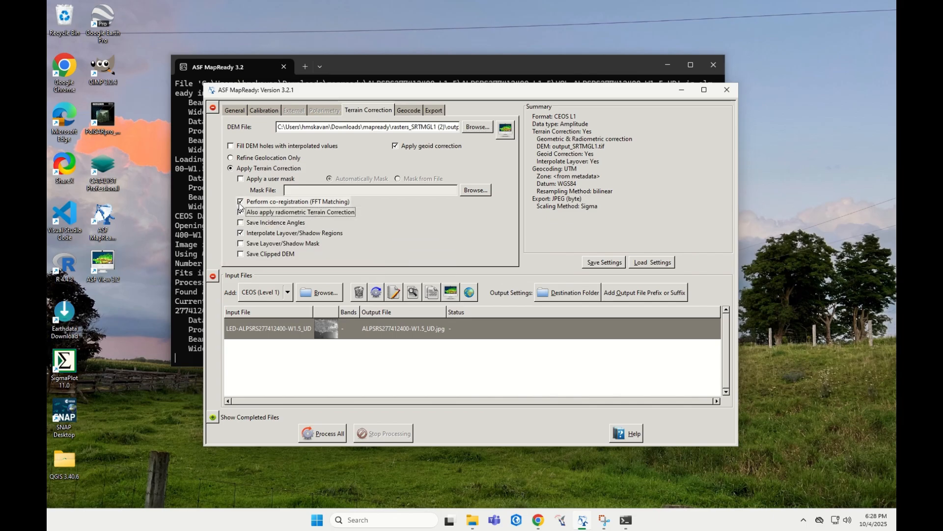
click(240, 202)
click(241, 233)
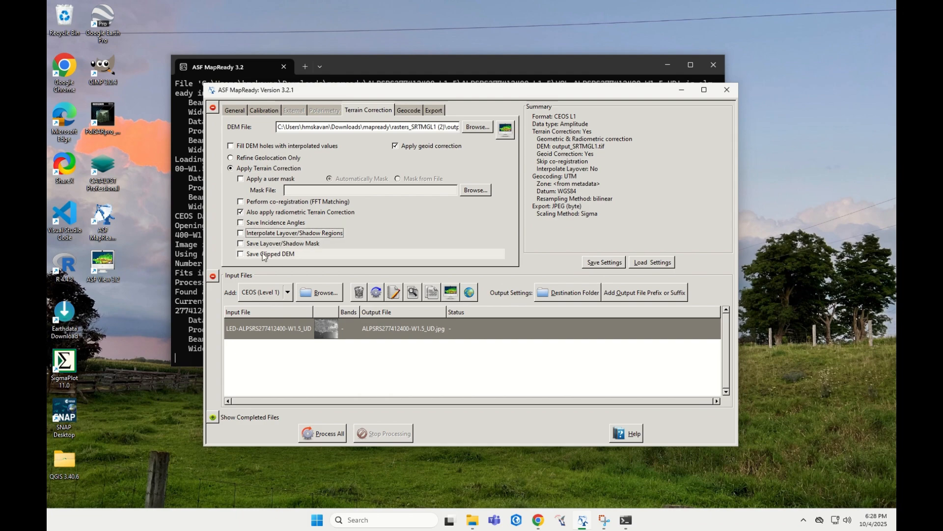
Set the zone of the UTM map projection to 7 in the geocoding settings.
click(412, 112)
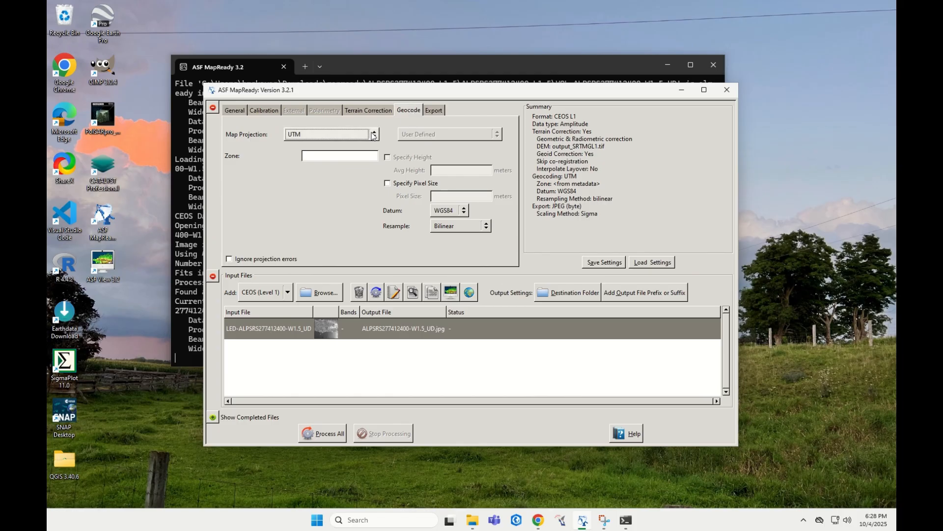
click(363, 153)
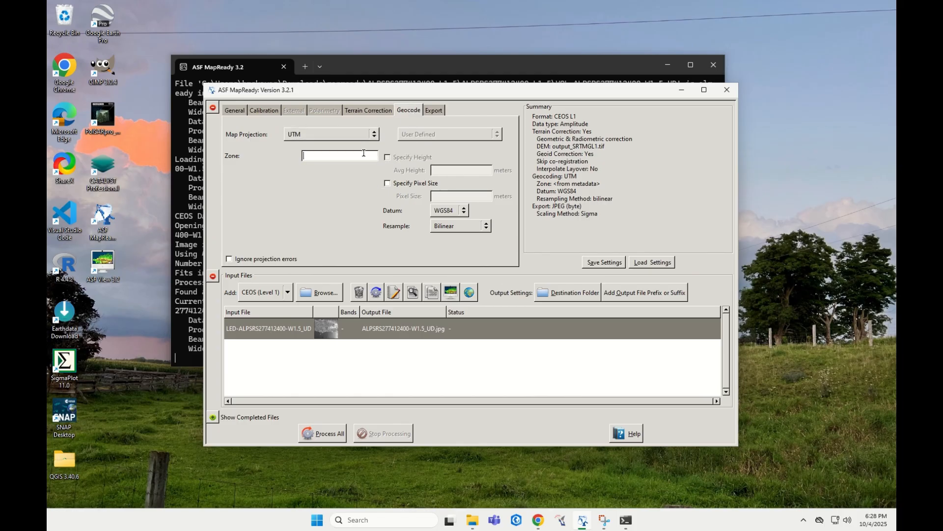
text(7)
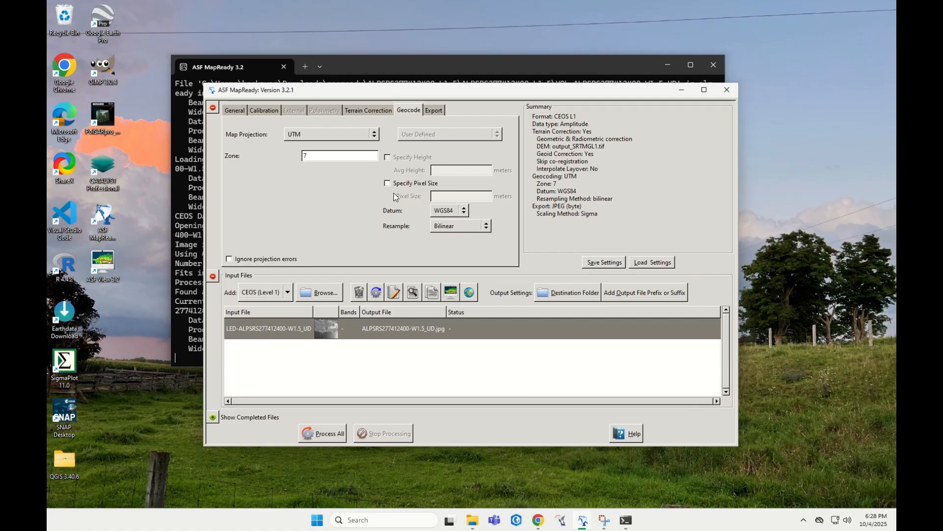
Set the export format to GeoTIFF (.tif).
click(434, 108)
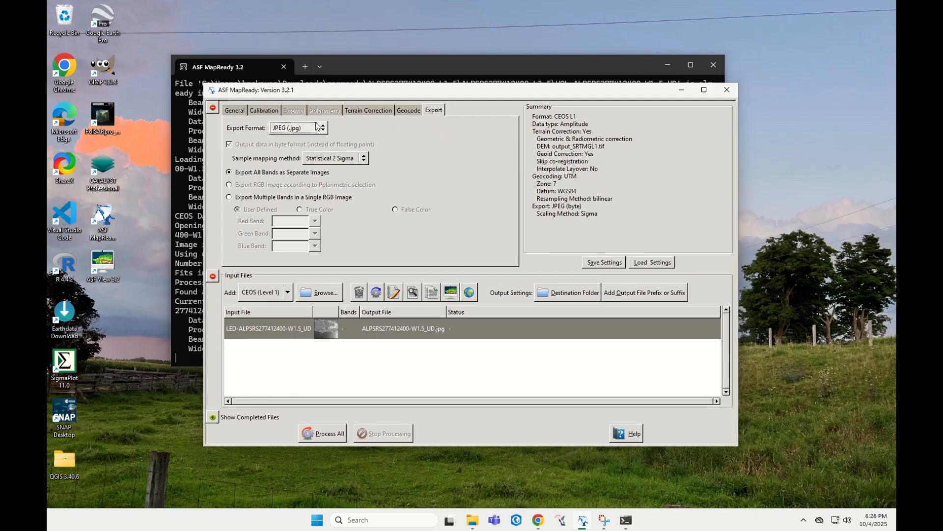
click(321, 128)
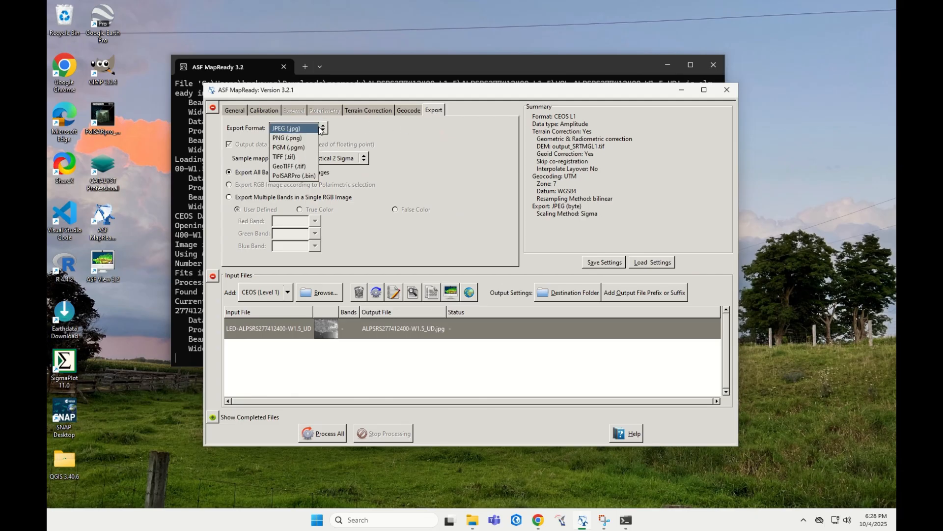
click(301, 166)
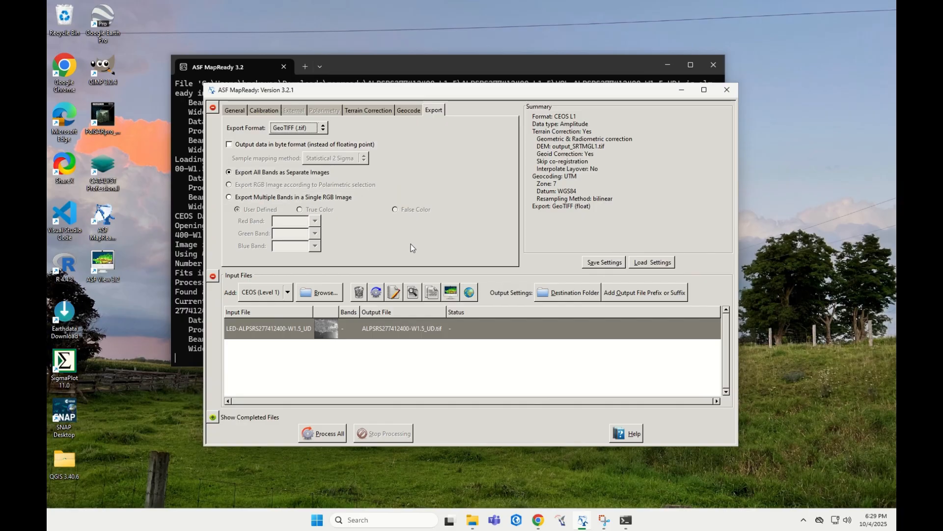
Choose to keep intermediates in the general settings and process all input files, overwriting the existing output.
click(234, 111)
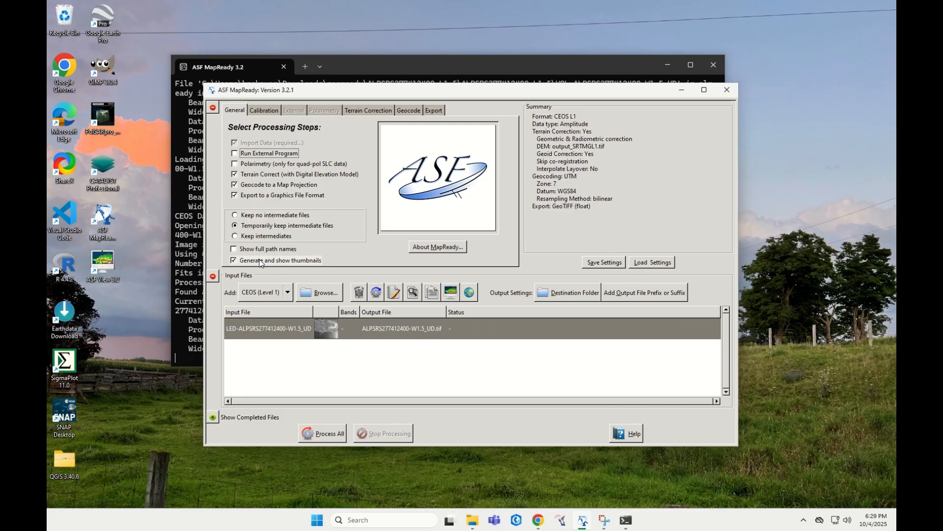
click(242, 237)
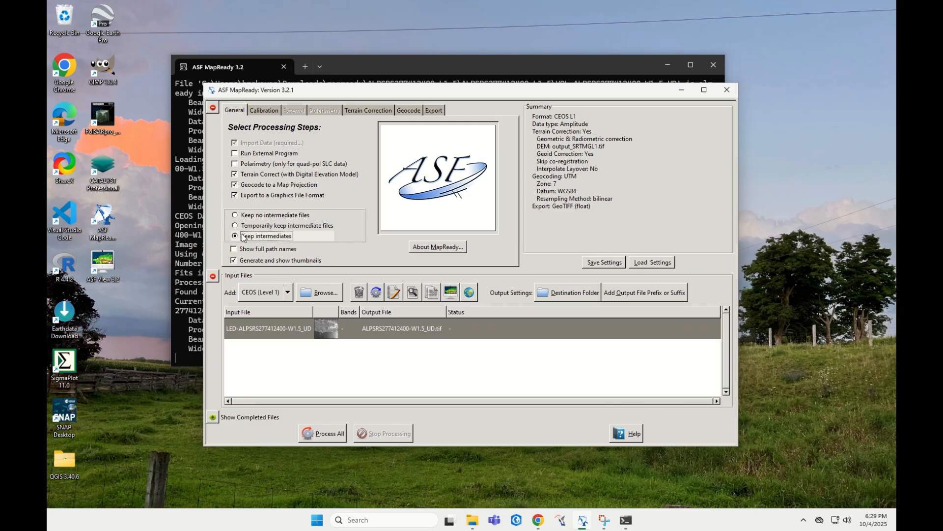
click(323, 433)
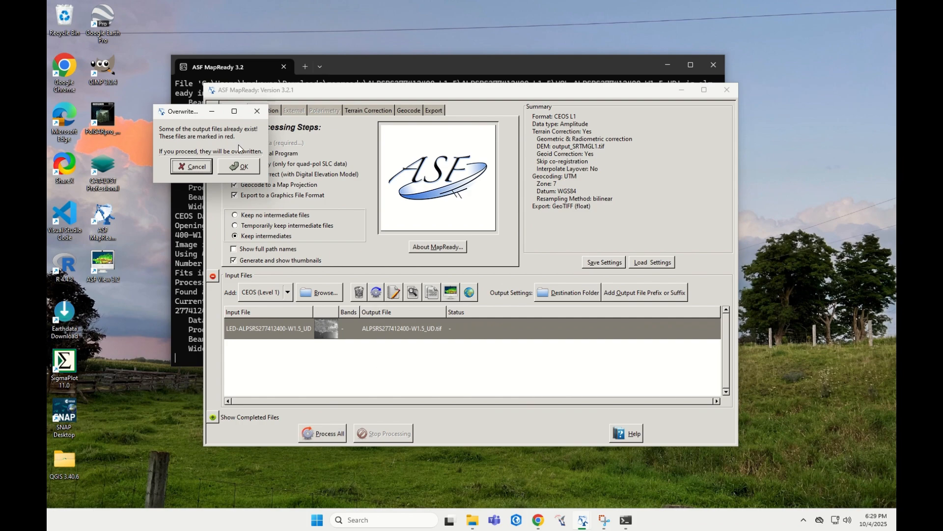
click(236, 165)
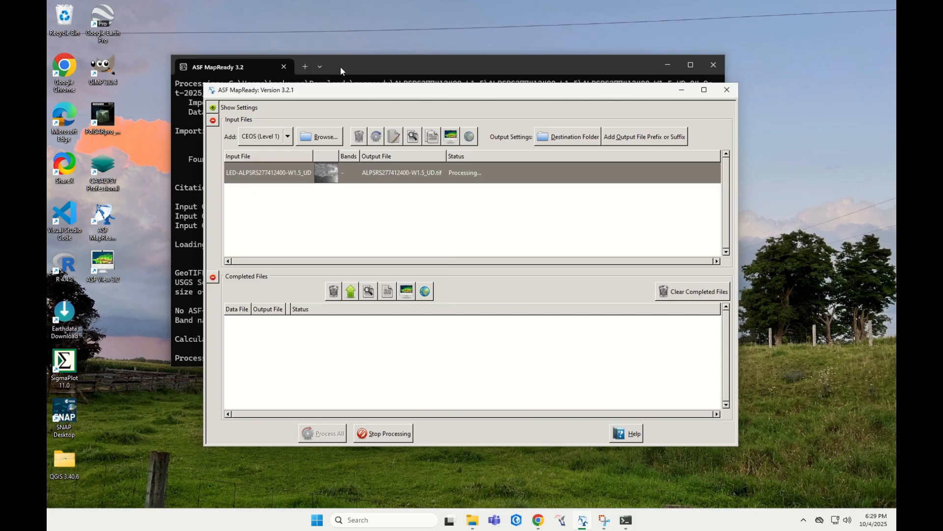
Review the processing log of the completed ALPSRS277412400-W1.5_UD.tif file, checking the settings used, and close it.
click(353, 66)
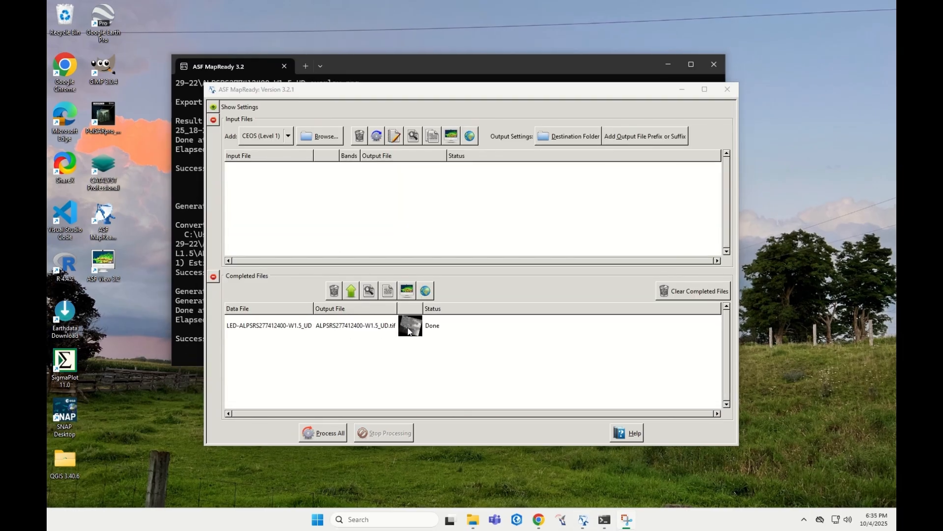
click(408, 332)
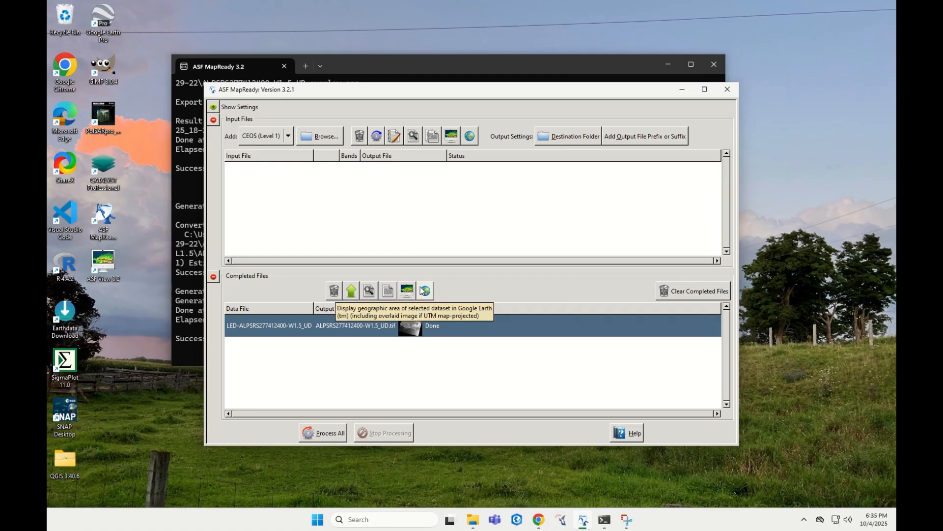
click(369, 291)
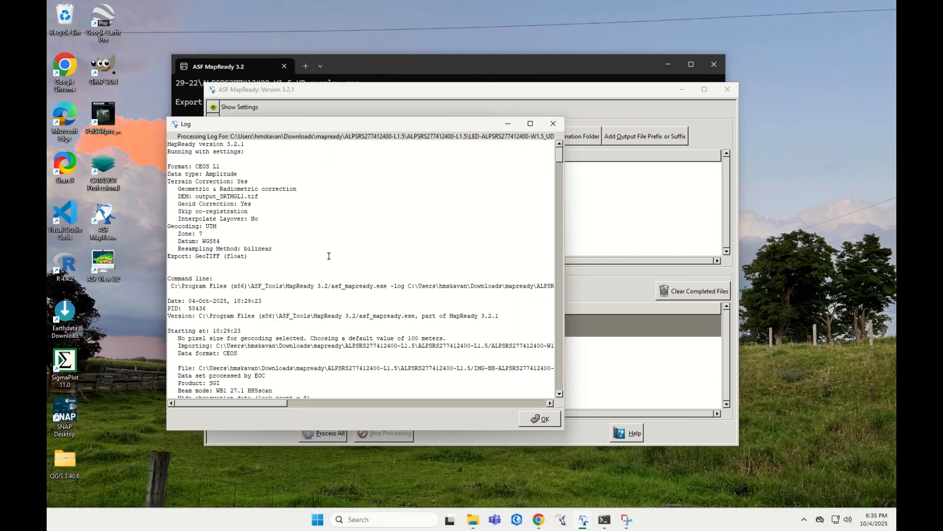
scroll(478, 207, down, 20)
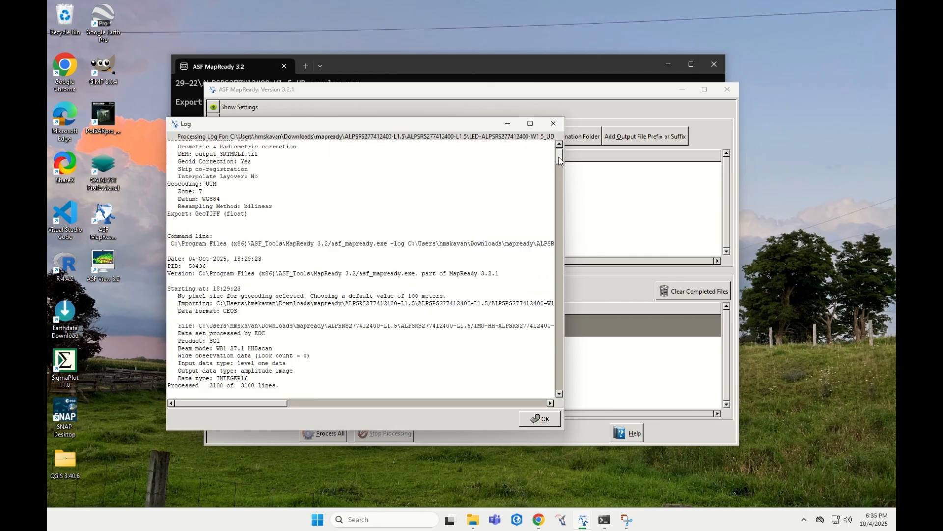
click(539, 418)
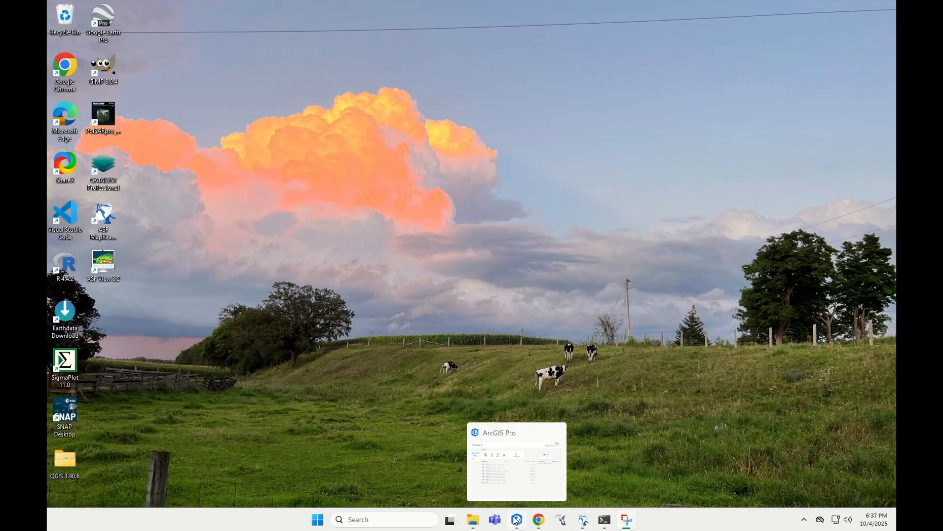
Switch to ArcGIS Pro, open the mapready project and add the TIF file ALPSRS277412400-W1.5_UD from the output folder to the map.
click(516, 519)
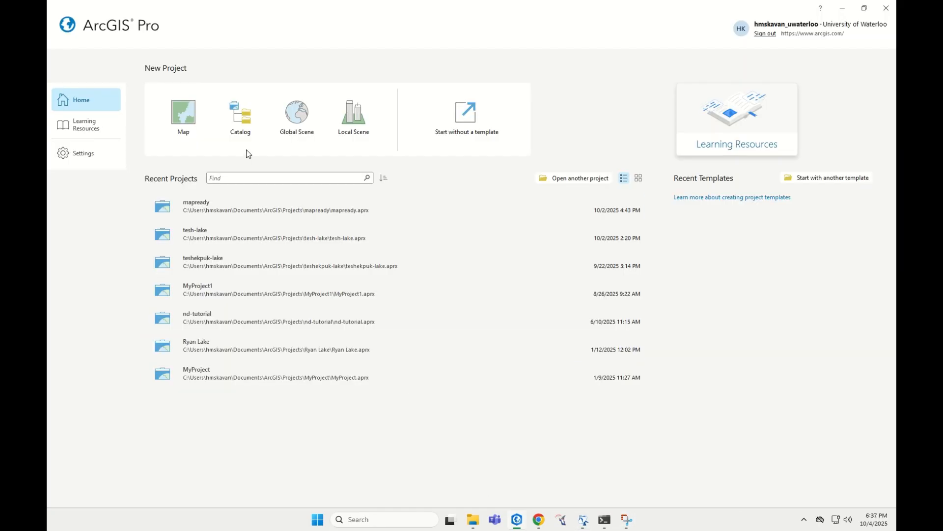
click(238, 202)
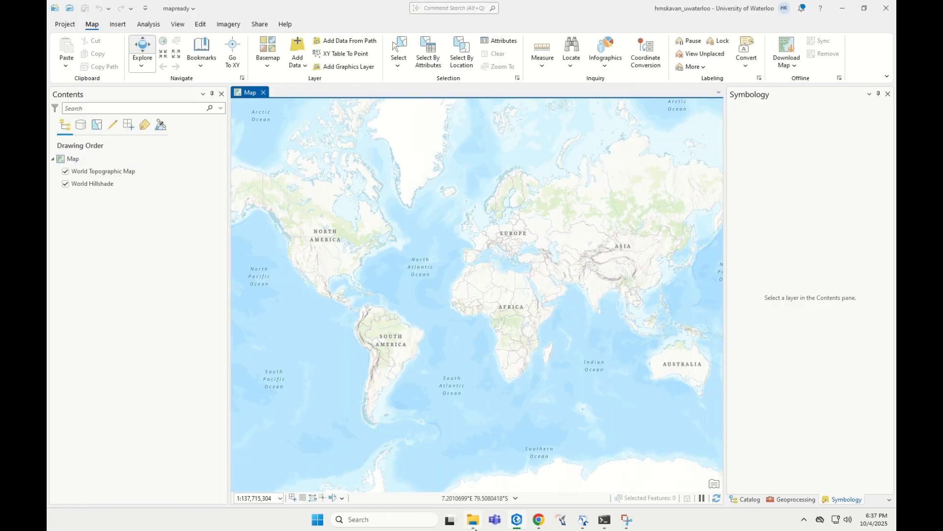
click(473, 520)
click(866, 10)
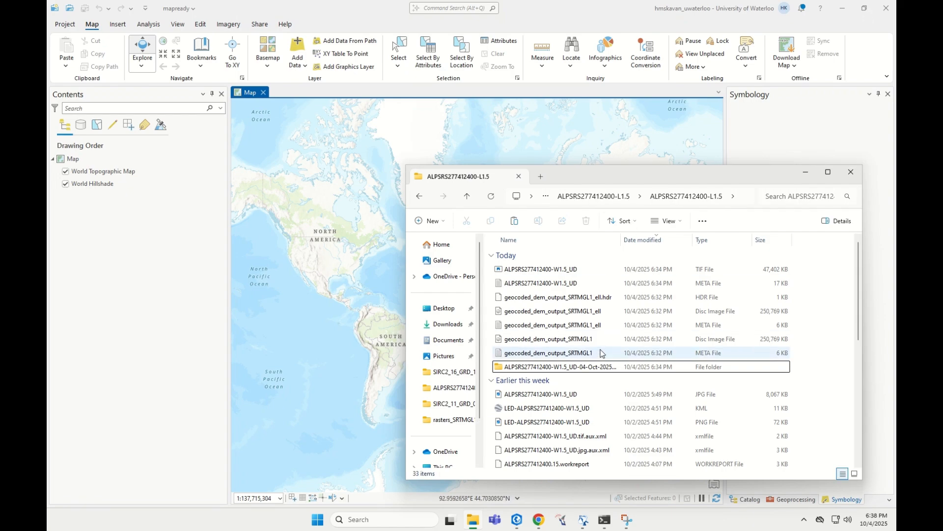
click(571, 269)
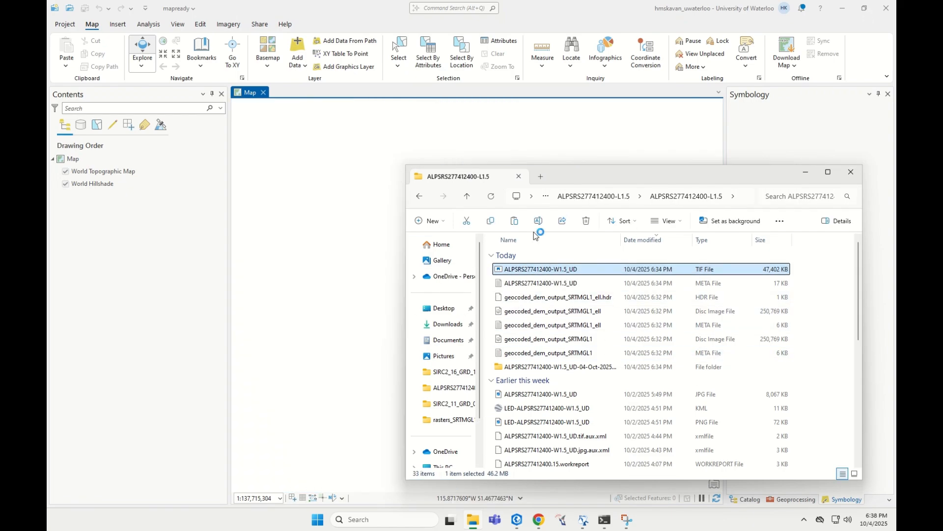
click(807, 173)
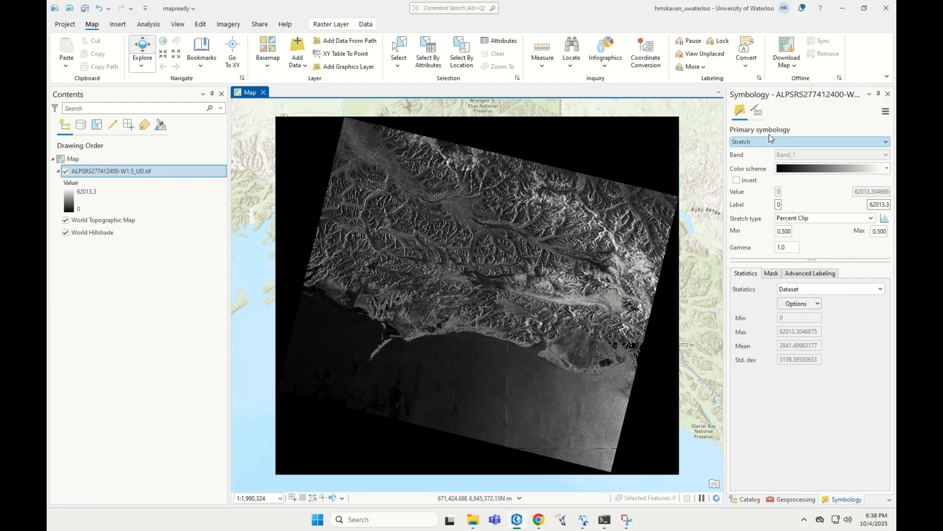
Mask the black border of the ALPSRS277412400-W1.5_UD.tif layer by displaying background value 0 with no colour in its symbology.
right_click(126, 175)
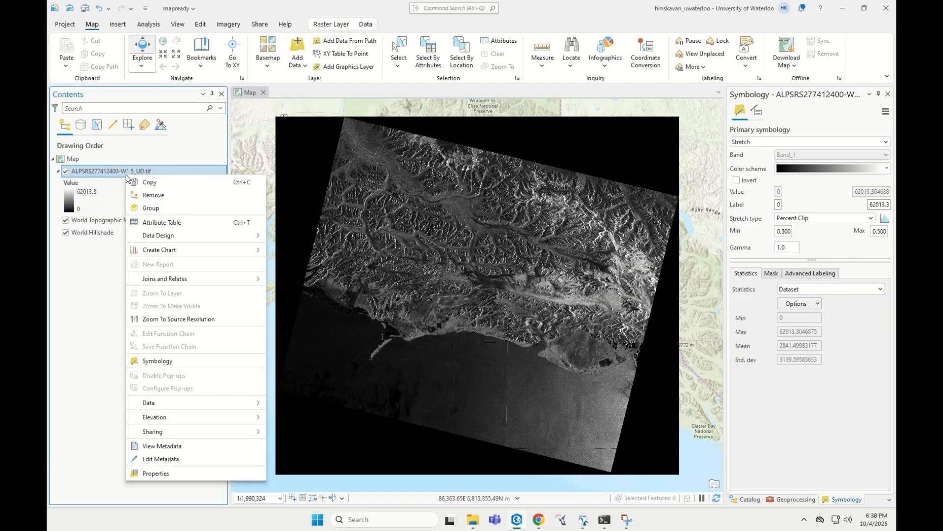
click(166, 360)
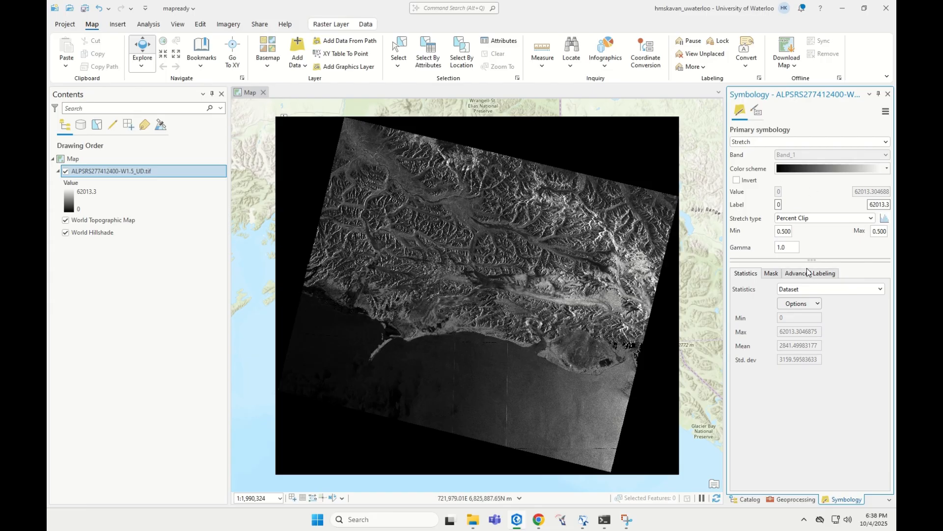
click(772, 273)
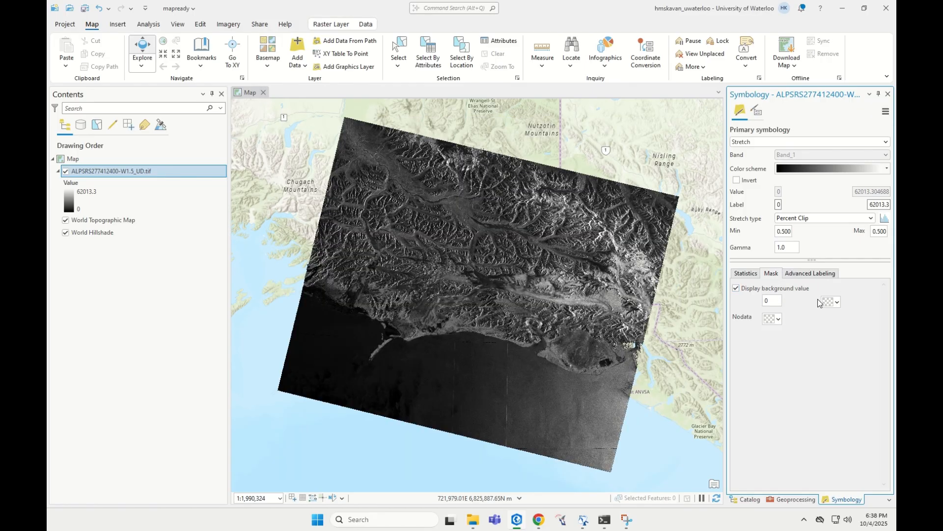
click(736, 289)
scroll(383, 331, up, 3)
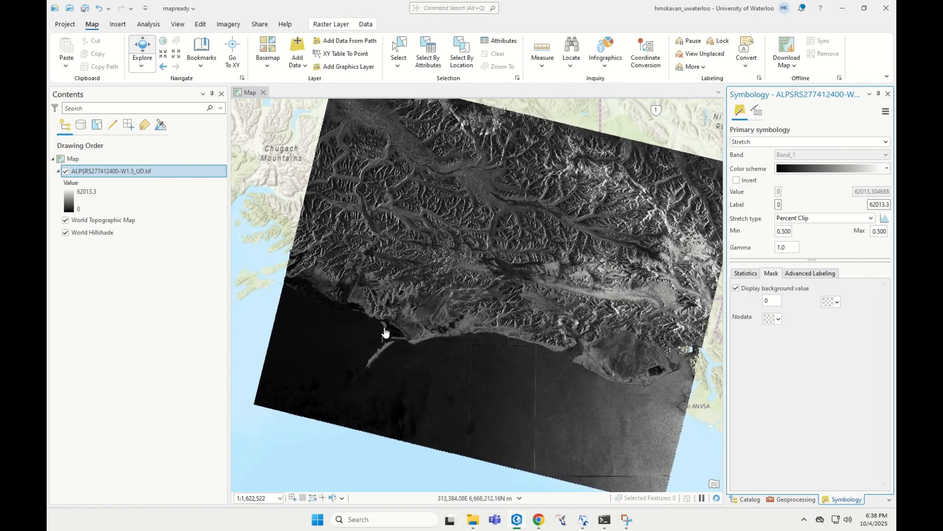